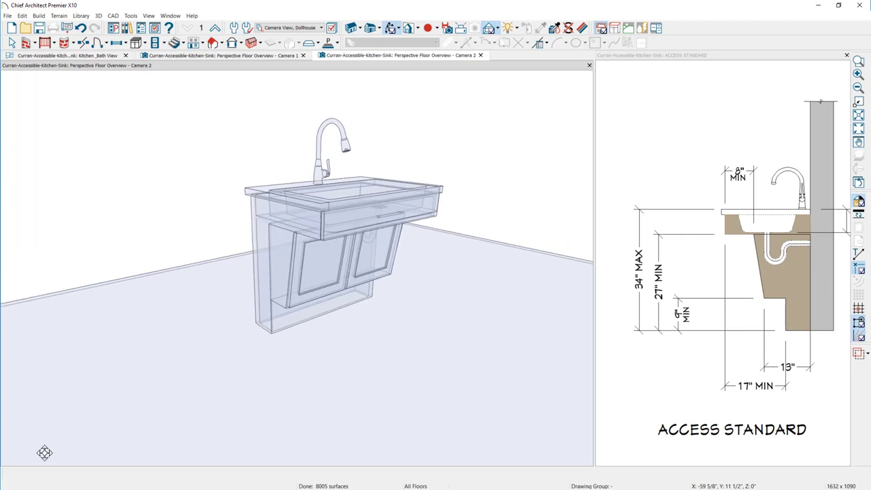
Switch the 3-D view to Standard rendering and orbit around the accessible sink cabinet.
click(497, 29)
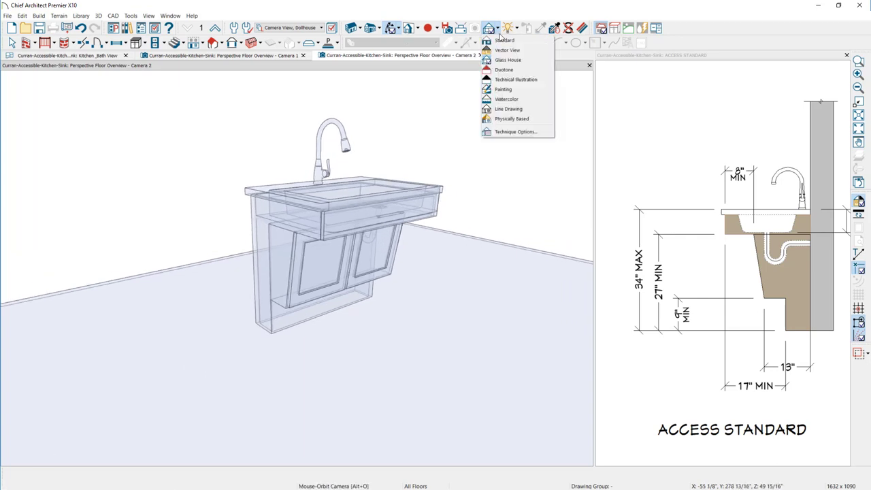
click(504, 41)
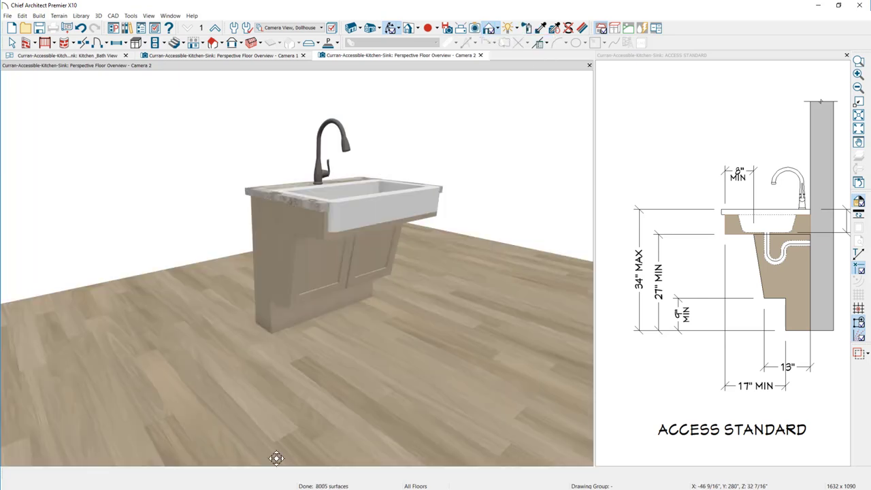
drag(387, 364, 273, 381)
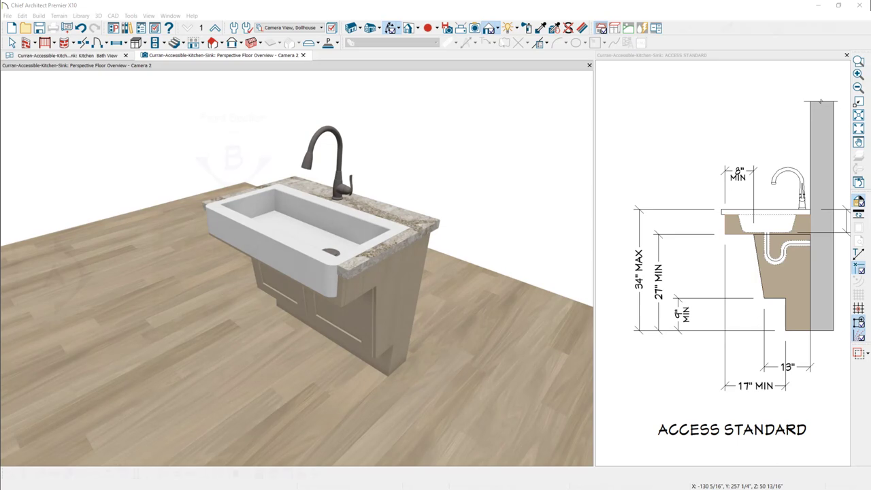
Place a B2434R base cabinet right of the SB3634 sink base and widen it to 36" (B3634).
click(145, 43)
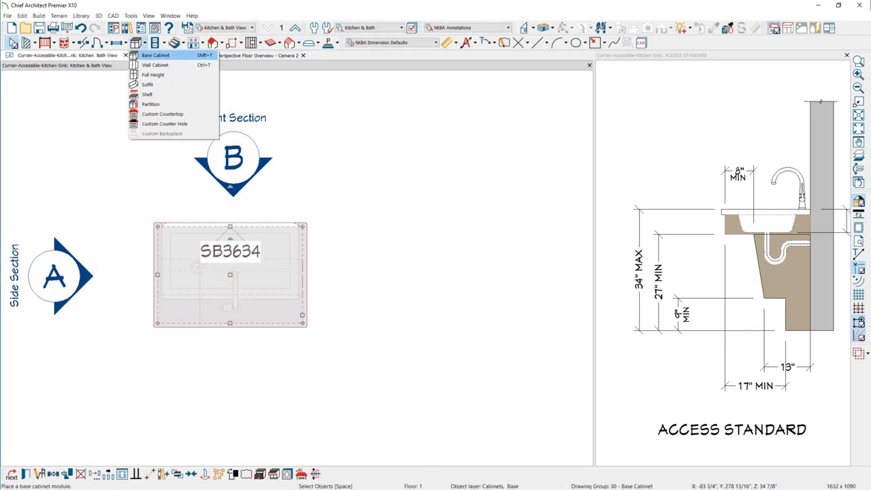
click(155, 56)
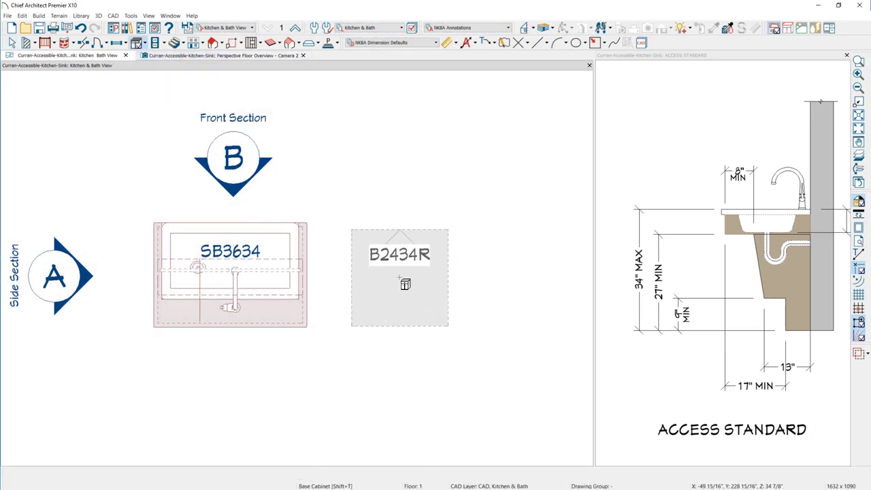
click(401, 279)
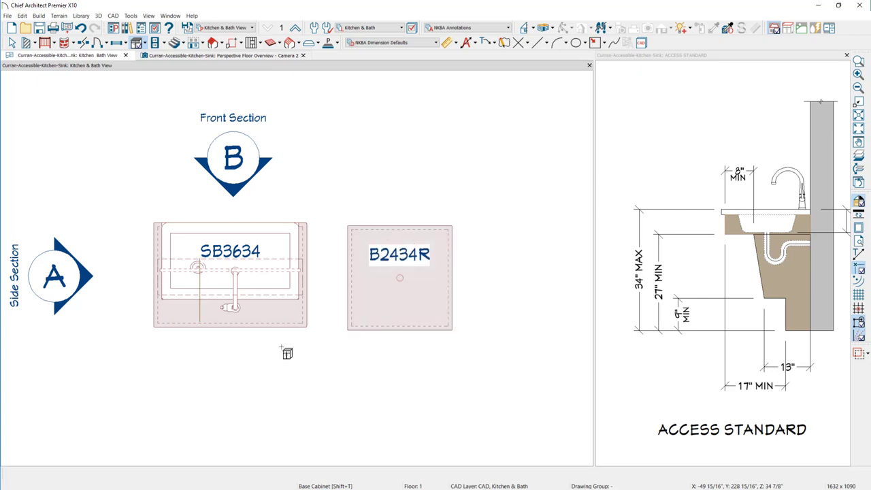
click(400, 277)
drag(452, 278, 498, 280)
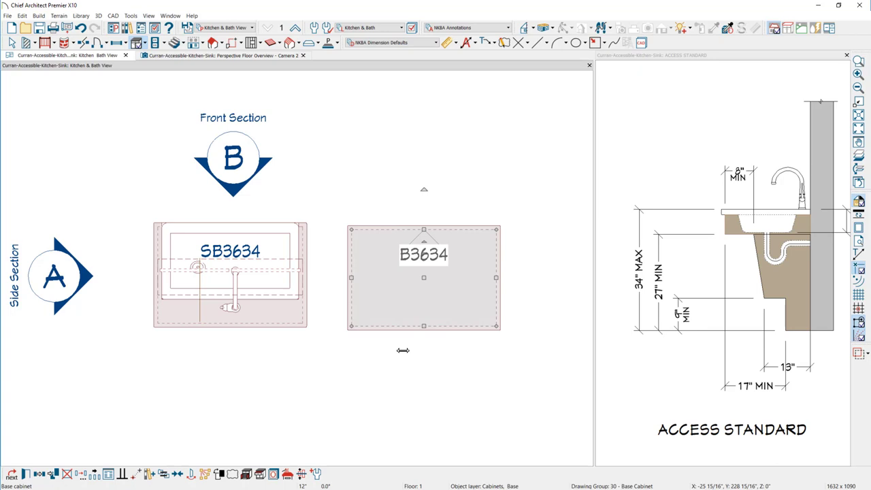
Remove the door and its leftover opening from the new cabinet's front.
double_click(459, 265)
click(696, 311)
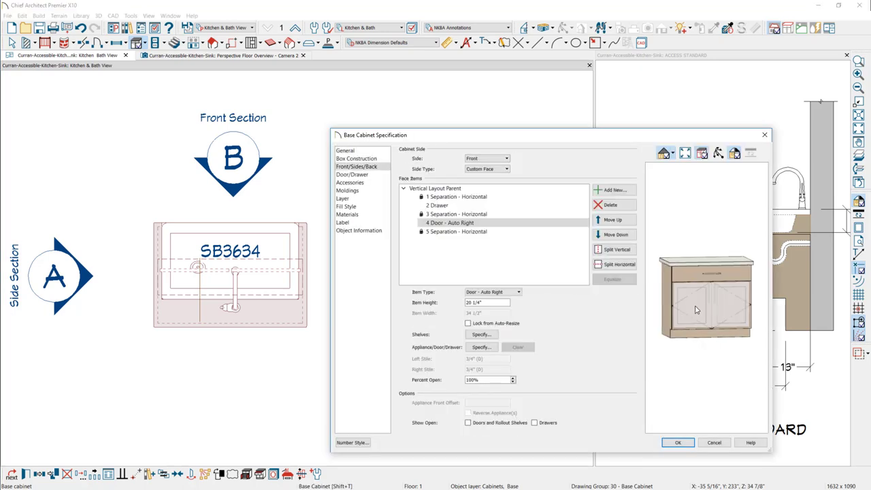
click(625, 205)
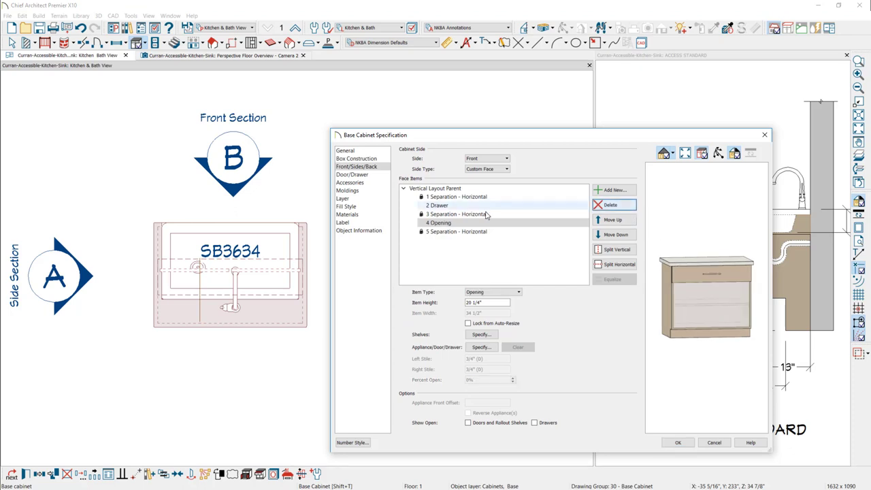
click(610, 205)
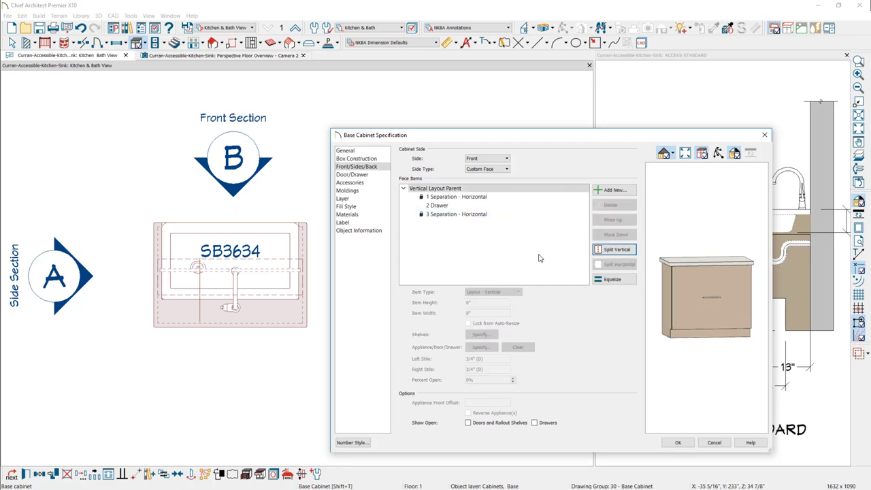
click(453, 189)
Set the cabinet's toe kick height to 27" and depth to 17".
click(367, 151)
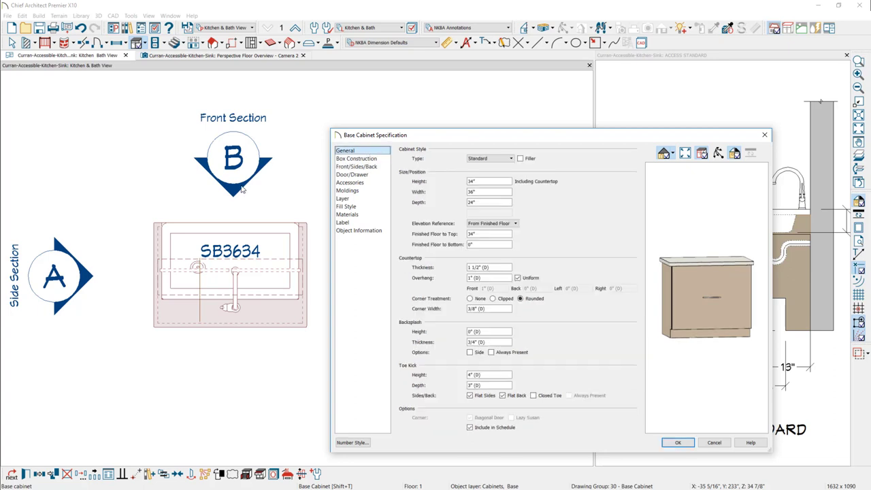
click(471, 374)
key(ctrl+a)
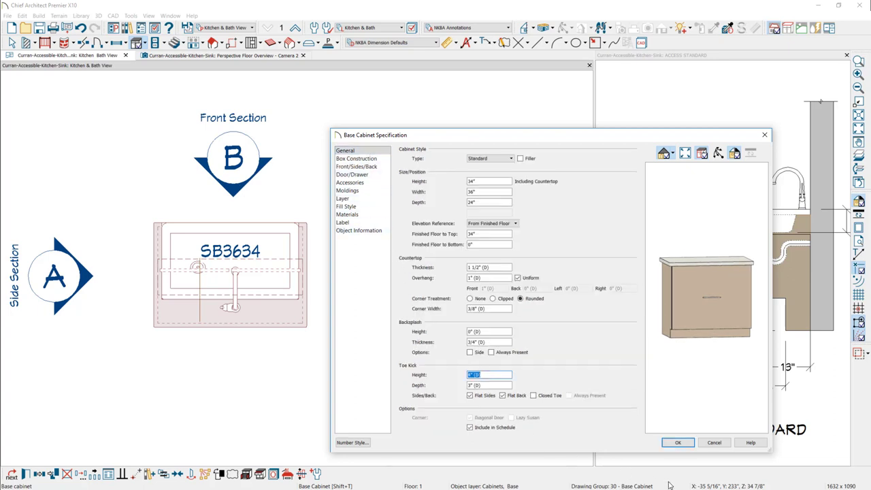
text(27)
key(Tab)
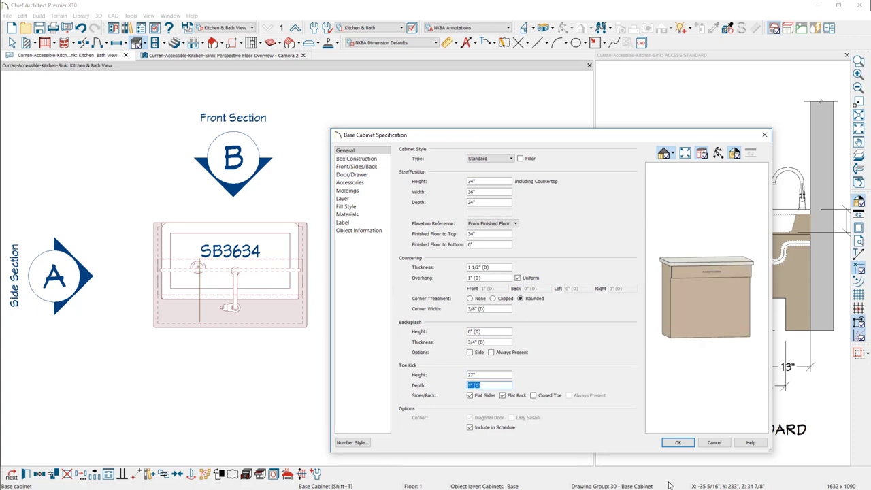
text(17)
drag(612, 139, 455, 137)
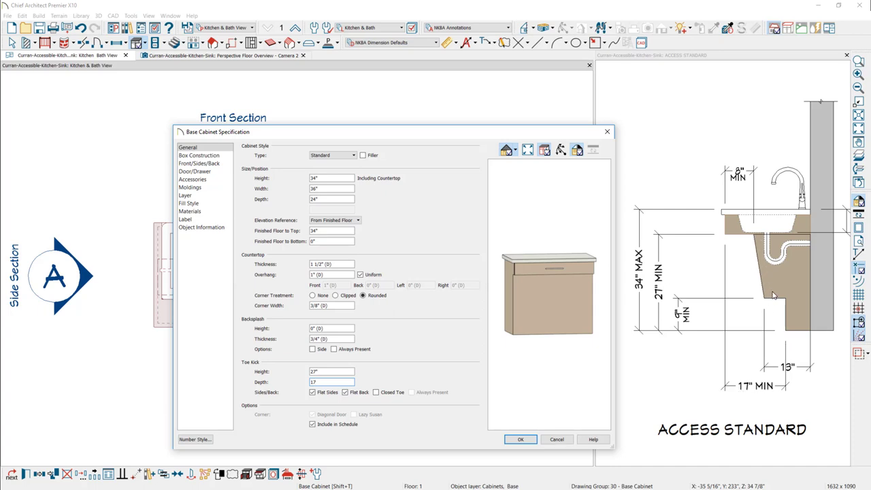
Confirm the cabinet changes and orbit the Camera 2 perspective around the island and both cabinets.
key(Return)
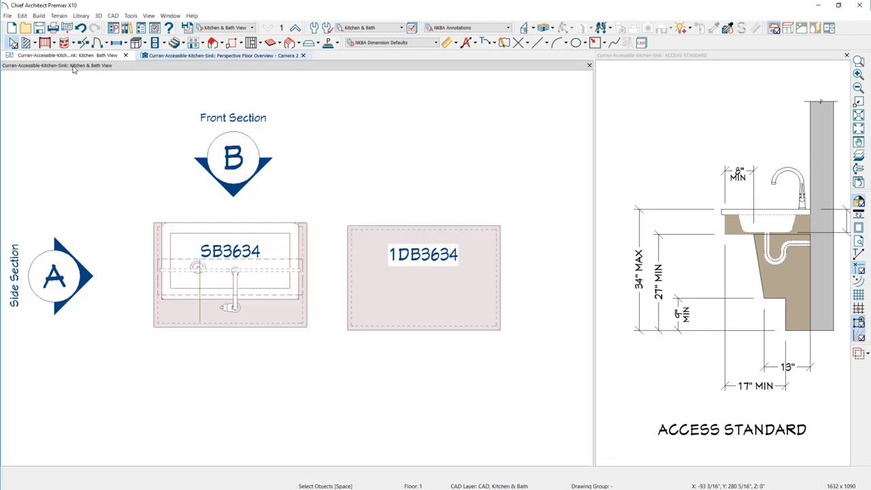
click(234, 57)
mouse_move(246, 242)
mouse_down()
mouse_move(254, 234)
mouse_move(266, 246)
mouse_move(264, 237)
mouse_move(249, 250)
mouse_up()
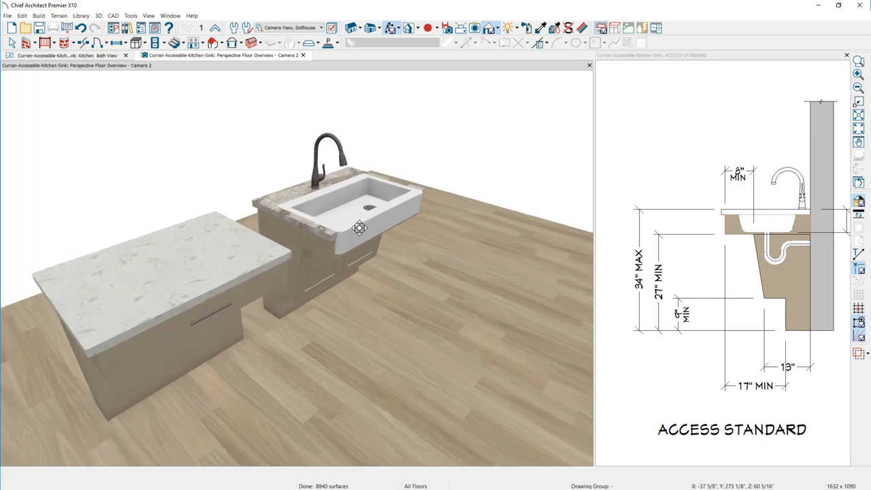
drag(356, 238, 216, 240)
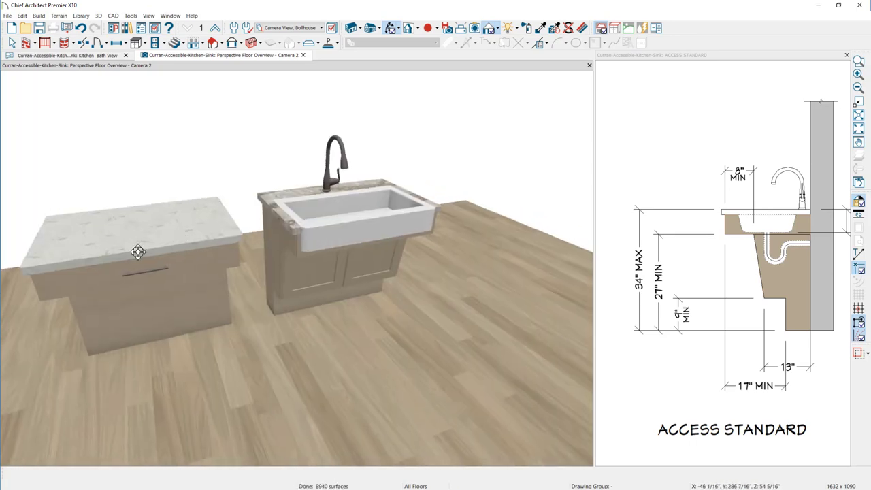
drag(138, 286, 189, 267)
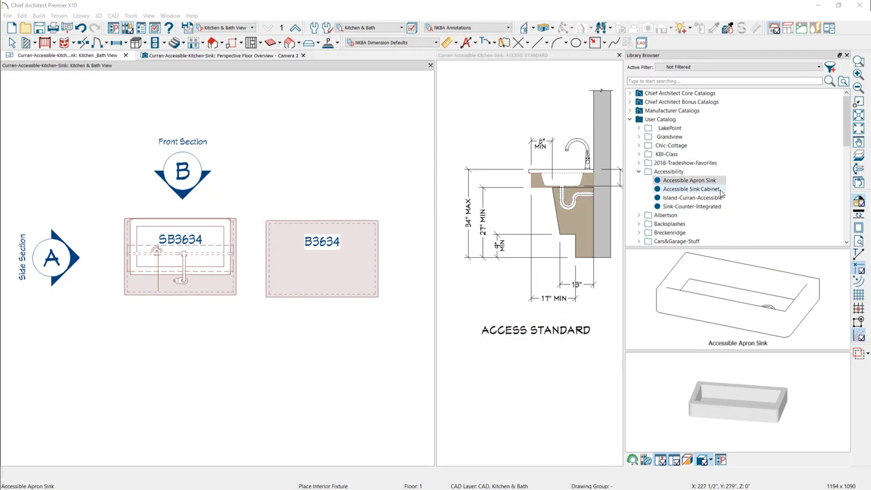
Search the library for "apron sink" and place the Apron Front Sink below the cabinets.
drag(765, 381, 754, 424)
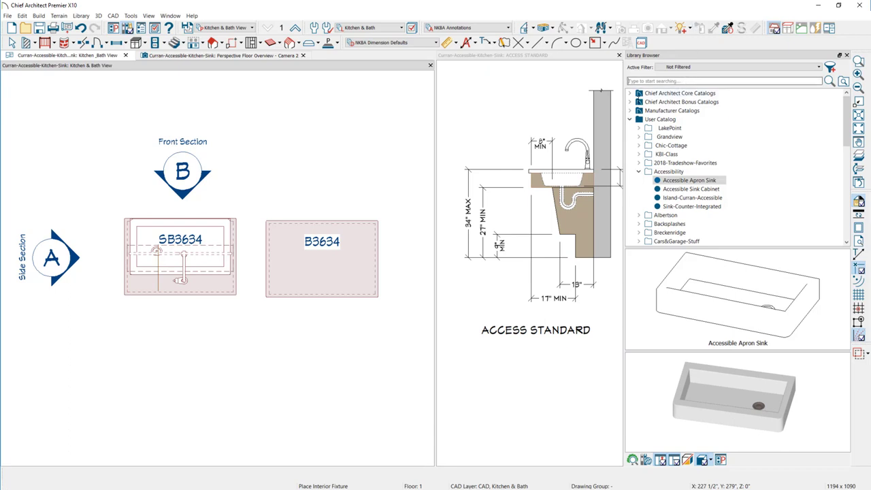
text(apron sink)
key(Return)
click(671, 124)
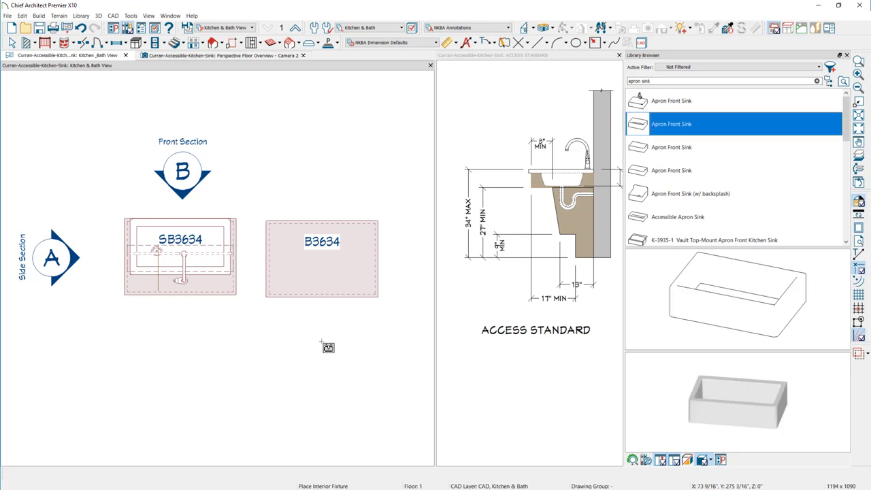
click(291, 381)
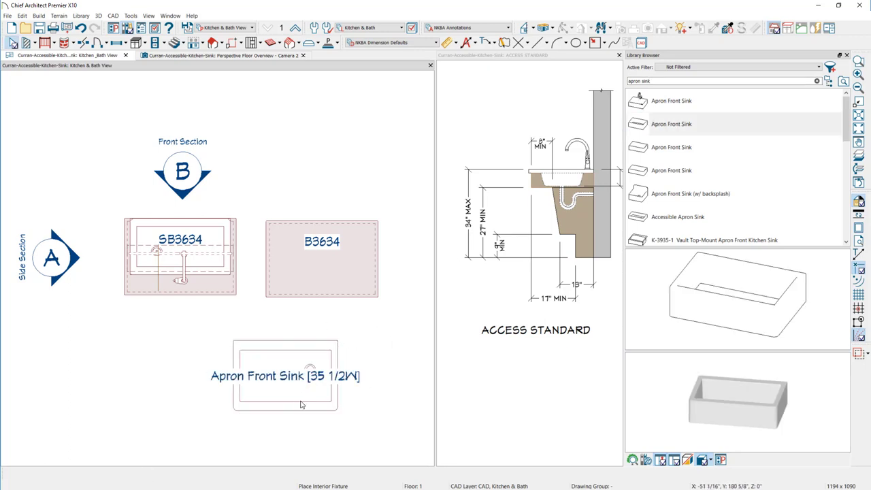
Size the sink to 5 1/2" high, 34 1/2" wide, 19" deep, with a 27" bottom height.
double_click(302, 405)
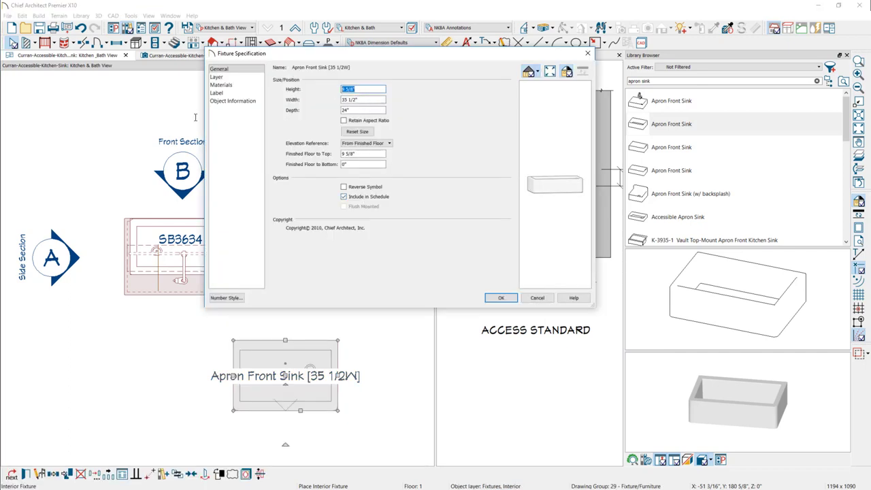
text(5.5)
key(Tab)
key(Right)
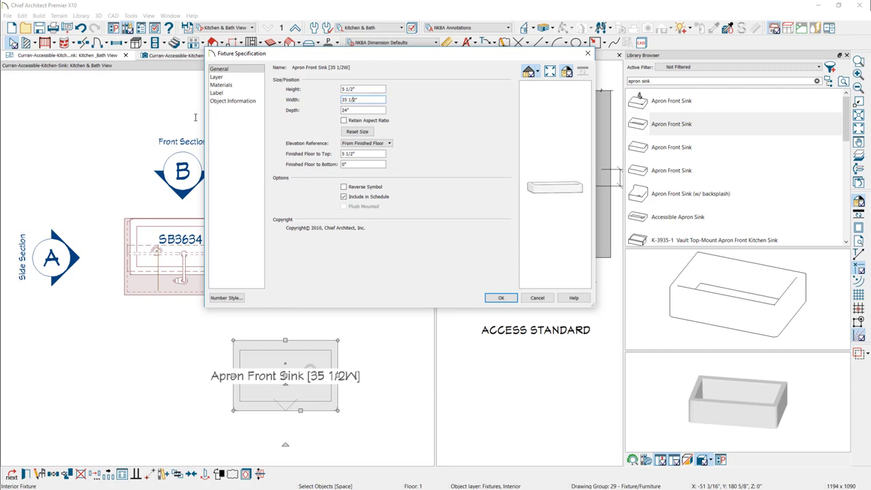
key(BackSpace)
key(BackSpace)
key(BackSpace)
key(BackSpace)
key(BackSpace)
key(BackSpace)
key(BackSpace)
text(34.5)
key(Tab)
text(19)
click(350, 154)
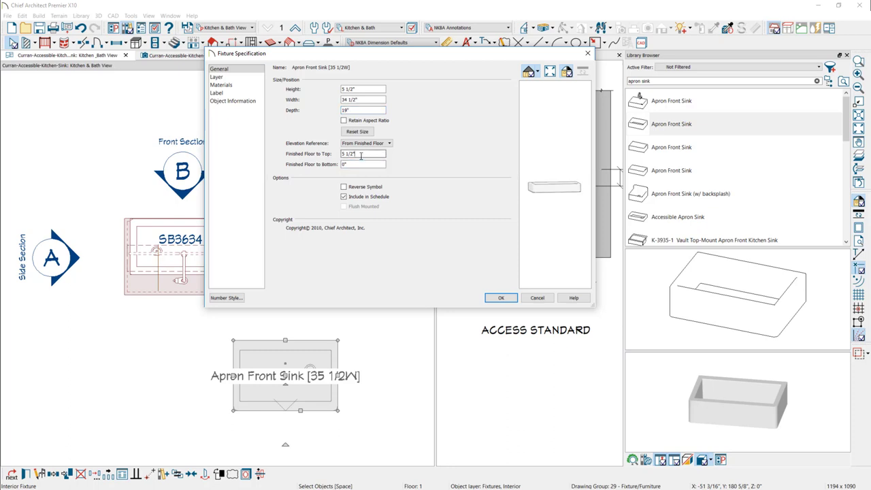
key(Tab)
text(27)
key(Tab)
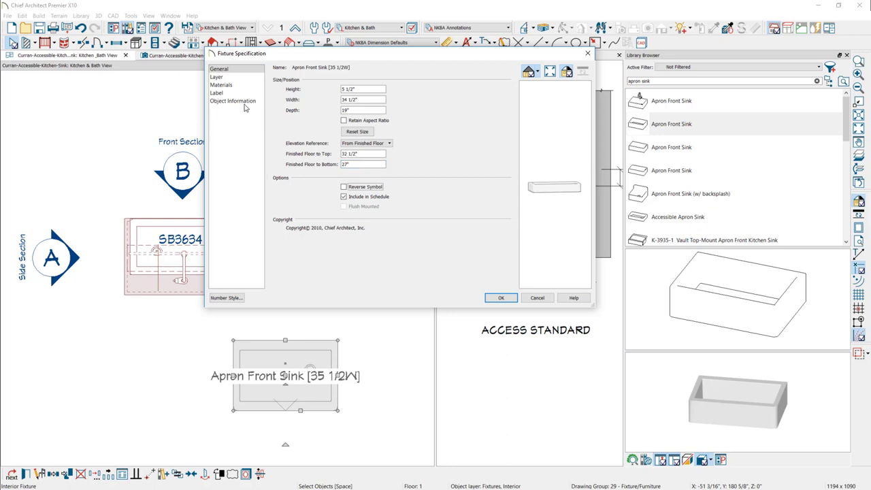
Give the sink a custom label reading "Sink".
click(243, 102)
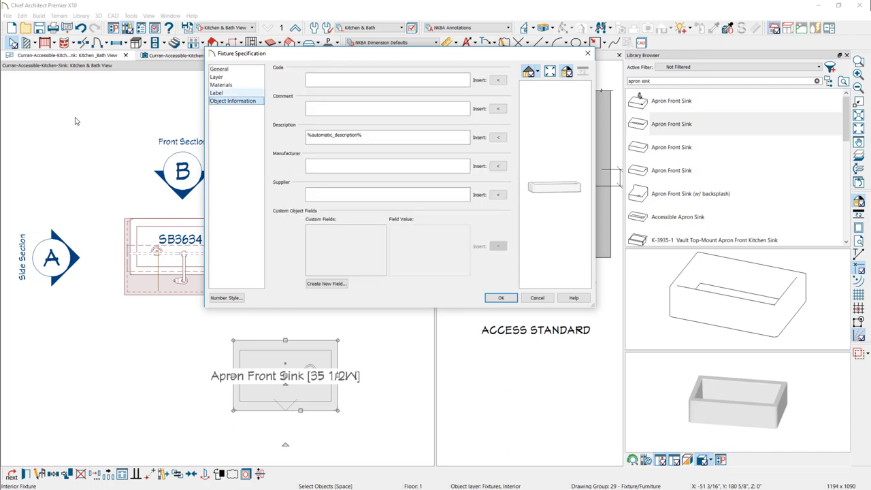
click(225, 94)
click(310, 99)
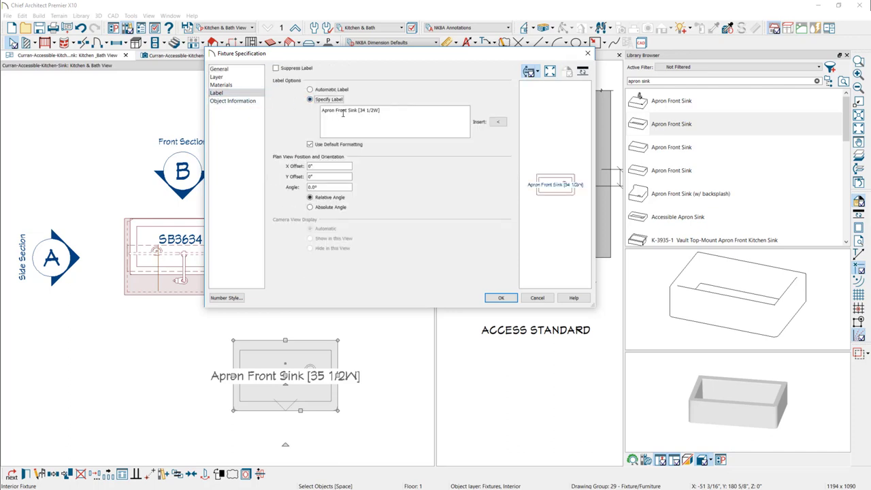
drag(387, 110, 359, 109)
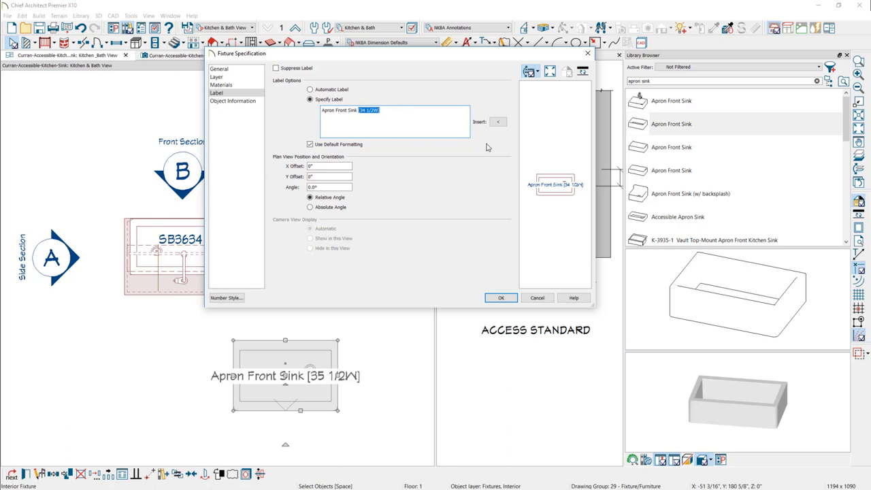
key(BackSpace)
key(ctrl+a)
text(Sink)
click(501, 297)
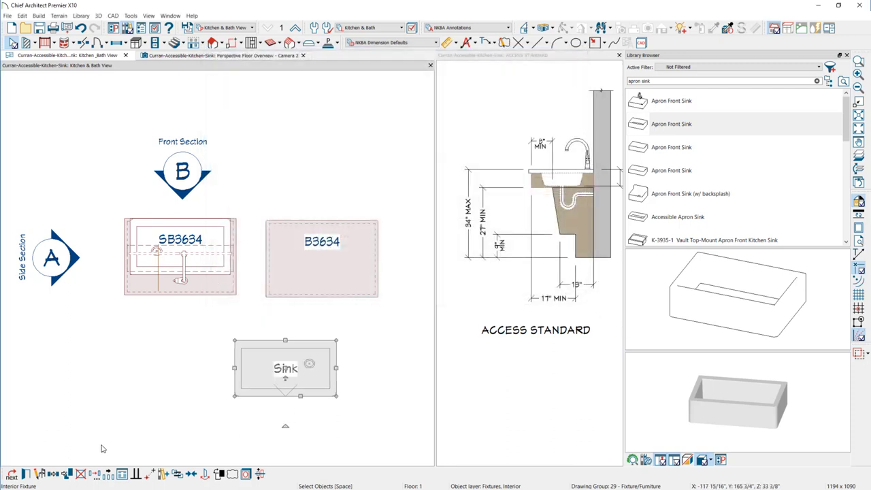
Open the sink's library symbol and set it to insert into a countertop.
click(42, 474)
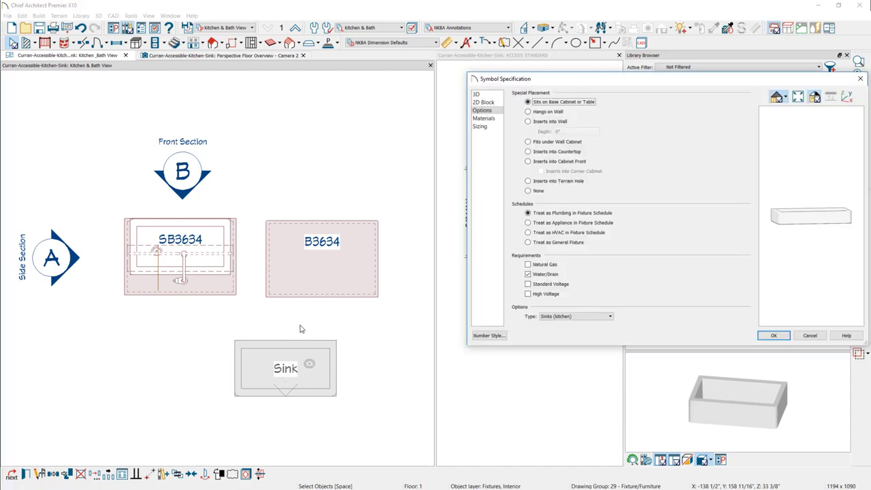
click(529, 152)
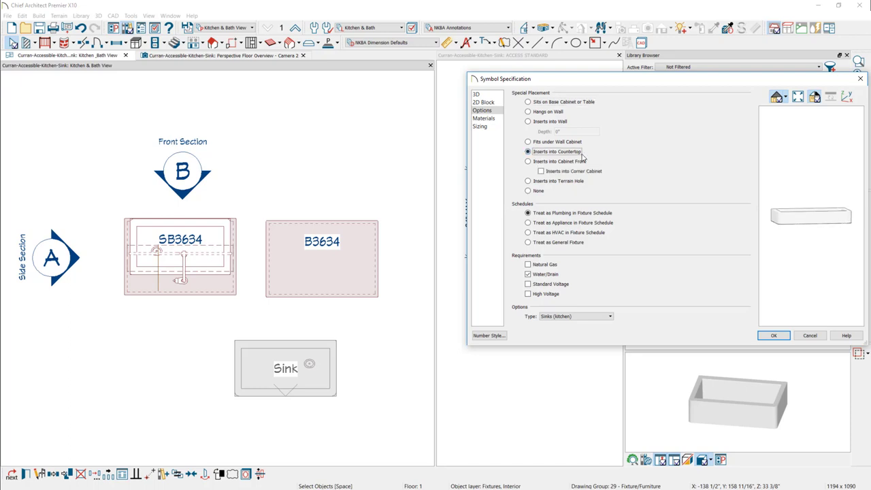
drag(784, 209, 788, 237)
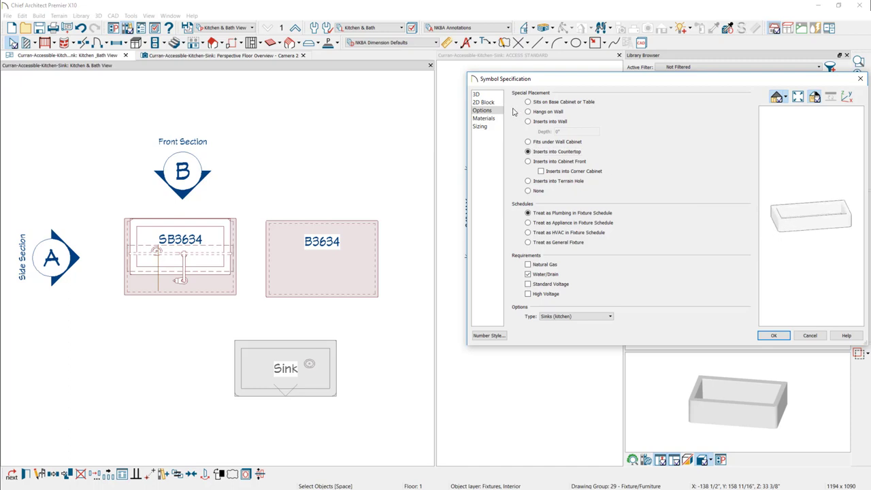
Set the symbol's Z position to -9 1/2" and trim its name to "Sink".
click(489, 94)
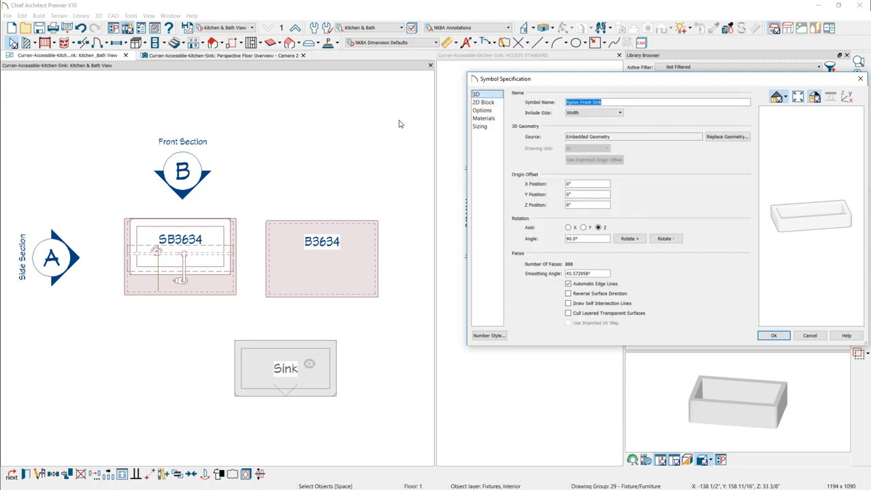
double_click(580, 205)
text(-)
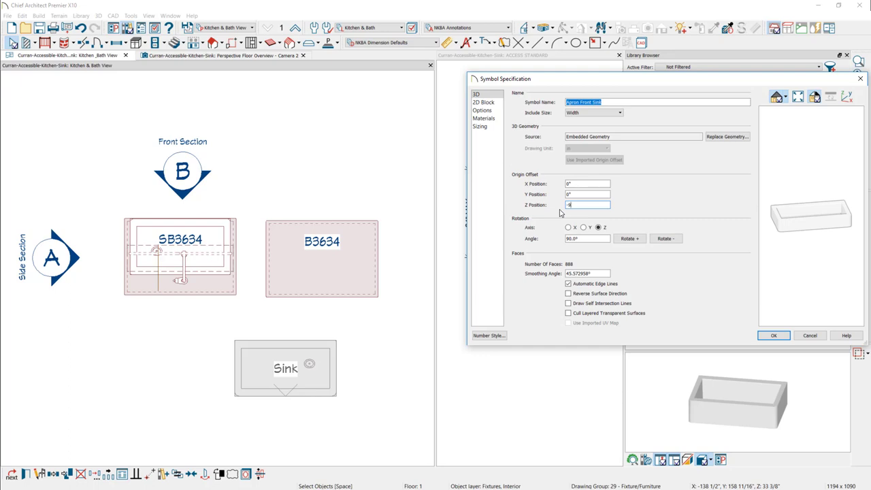
text(9.5)
click(591, 101)
key(shift+Home)
key(Delete)
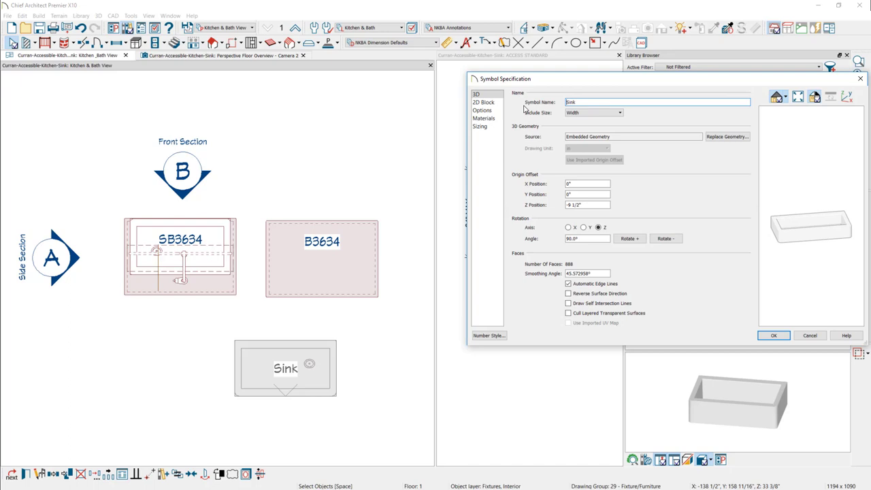
Add the edited Sink to the library and insert it into the B3634 cabinet, making SB3634.
click(775, 336)
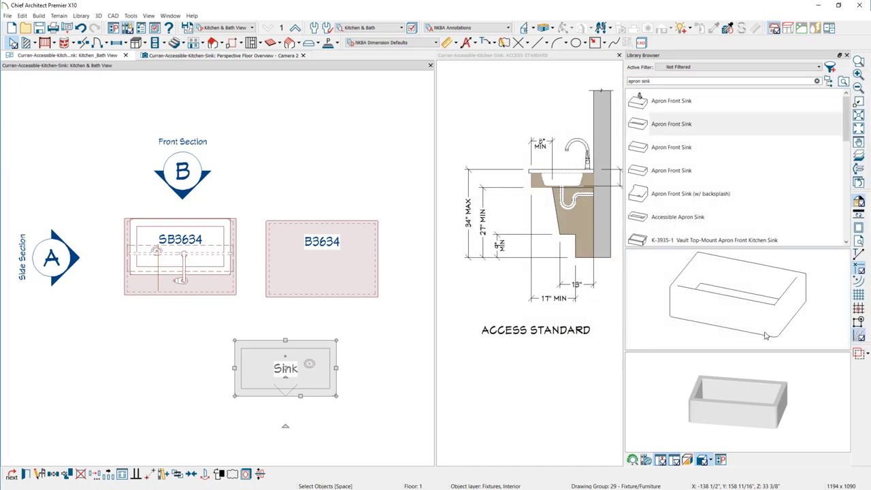
click(164, 474)
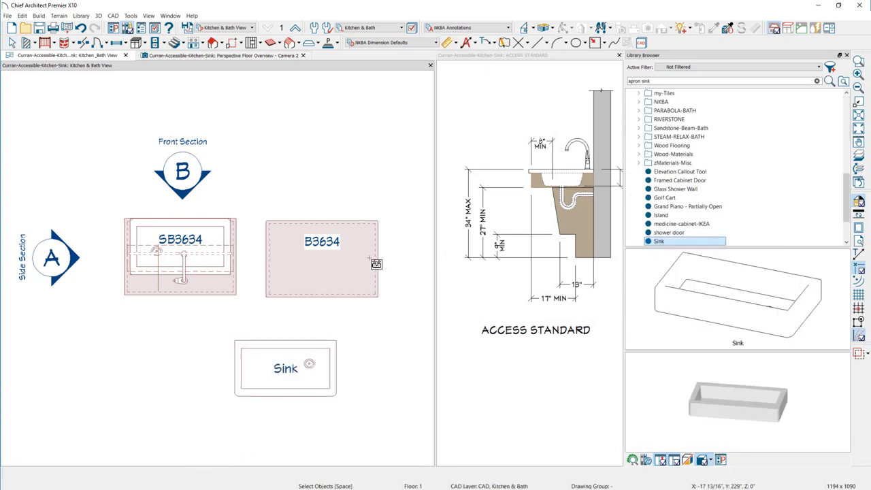
click(325, 264)
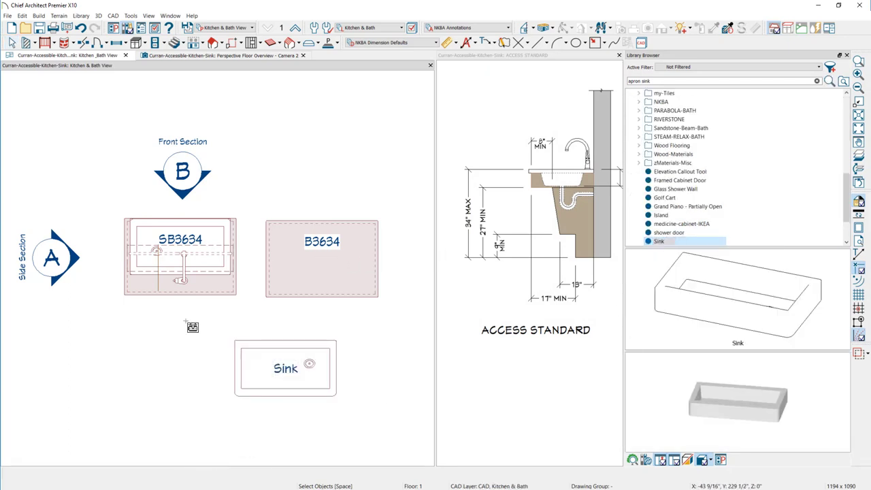
Select the overlapping CAD block and nudge it slightly upward.
click(323, 258)
click(321, 252)
drag(321, 252, 323, 247)
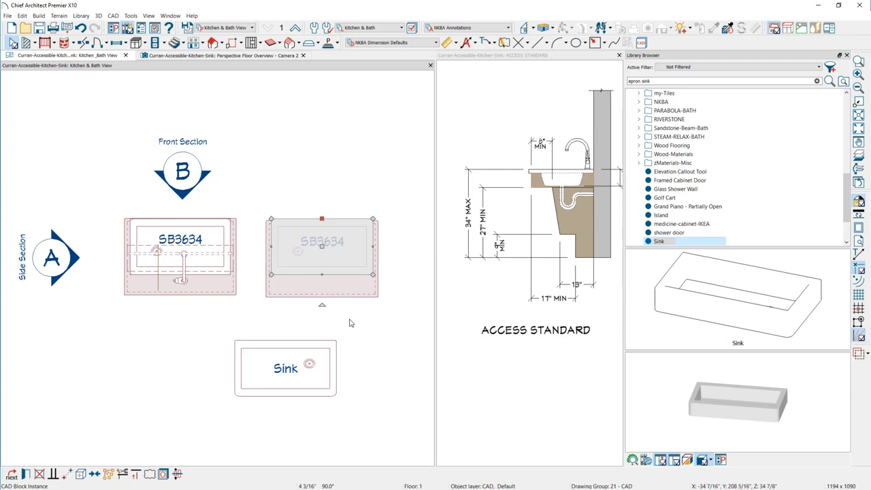
Orbit and zoom the Camera 2 perspective to inspect the apron sink over the knee-space cabinet.
click(251, 56)
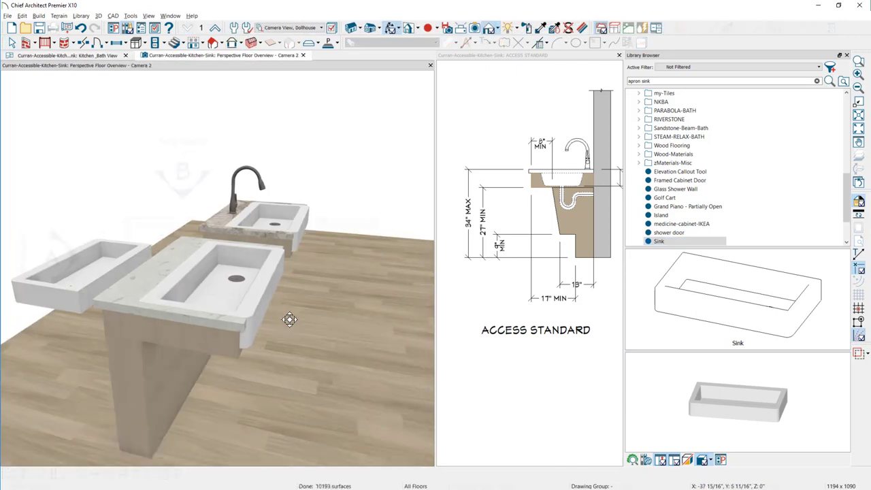
drag(288, 325, 276, 258)
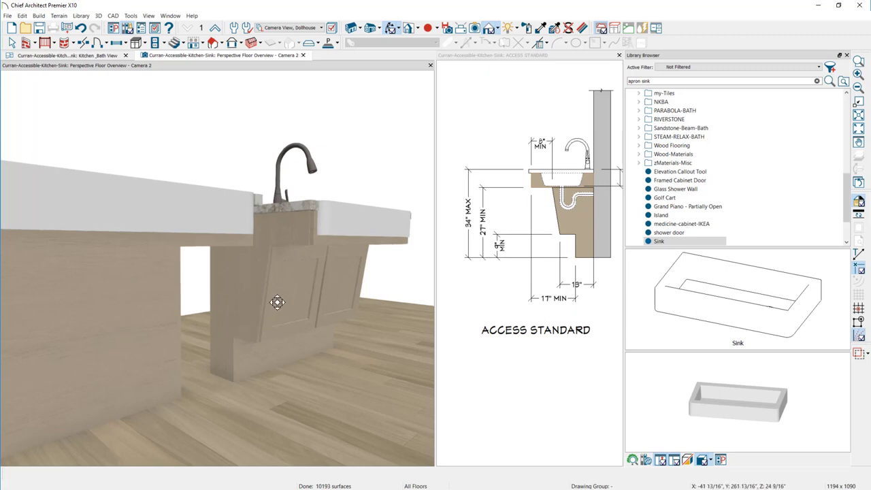
scroll(276, 302, down, 3)
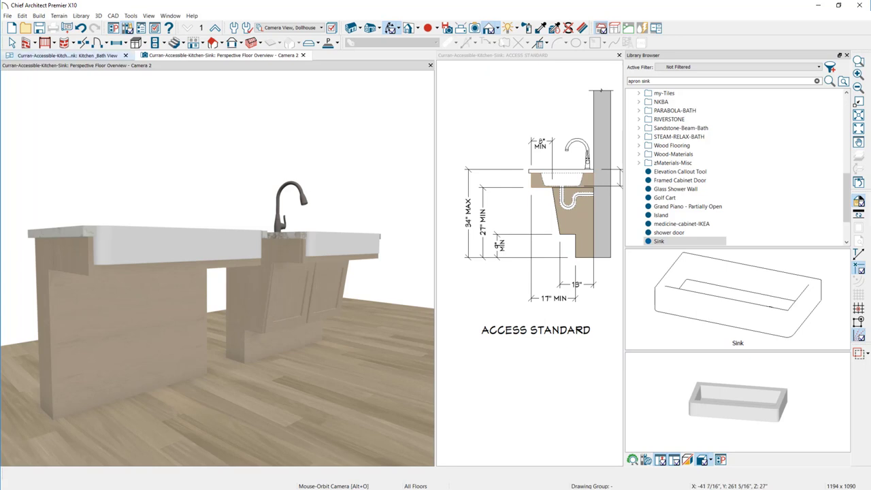
Open the side section view linked to section marker A in the kitchen and bath plan.
click(96, 55)
click(63, 267)
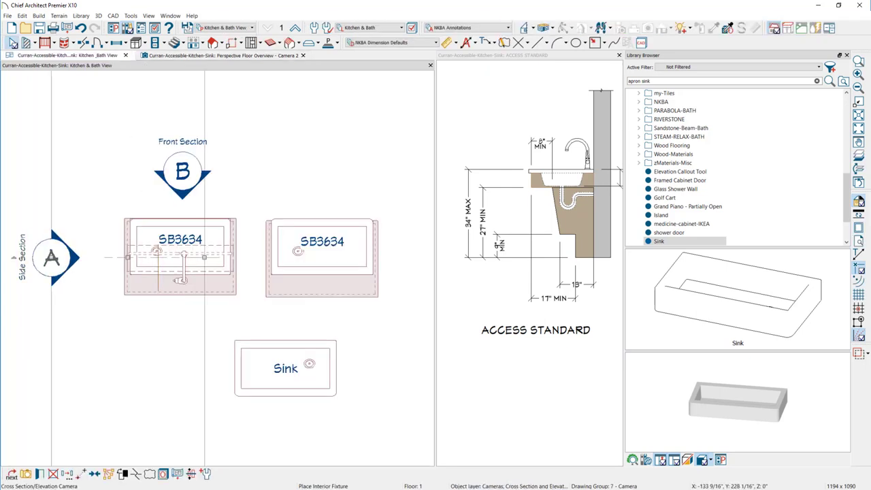
click(26, 474)
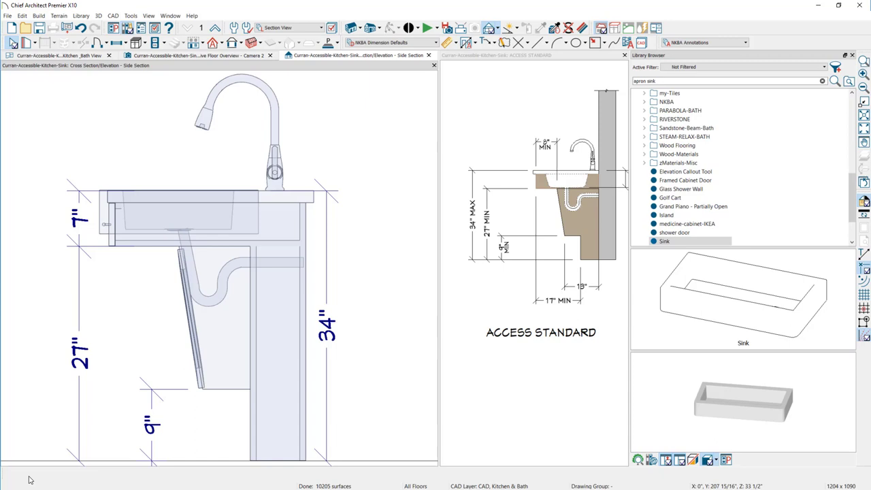
Draw a closed outline of the angled knee-space panel below the sink, with a slanted front edge.
click(539, 42)
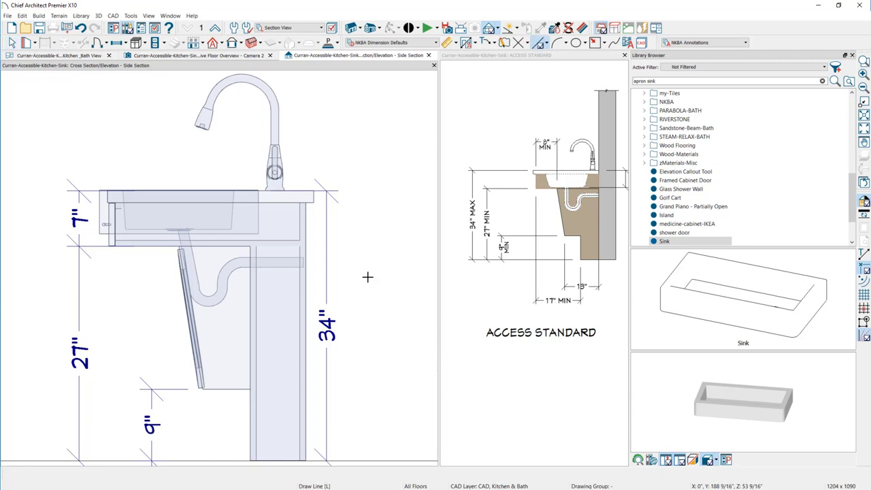
click(249, 389)
click(202, 389)
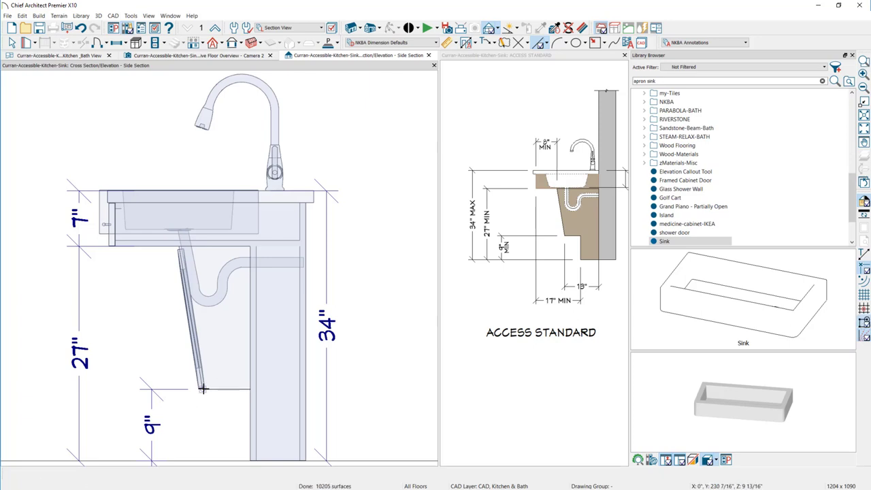
click(4, 310)
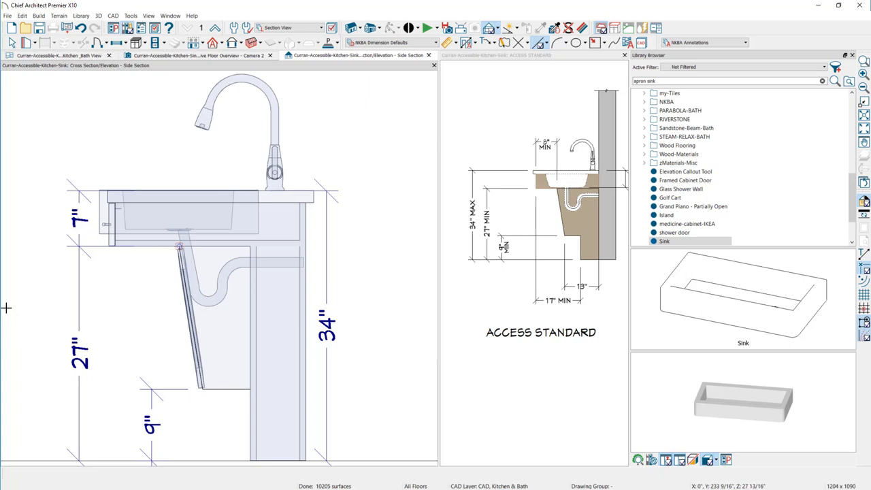
click(249, 246)
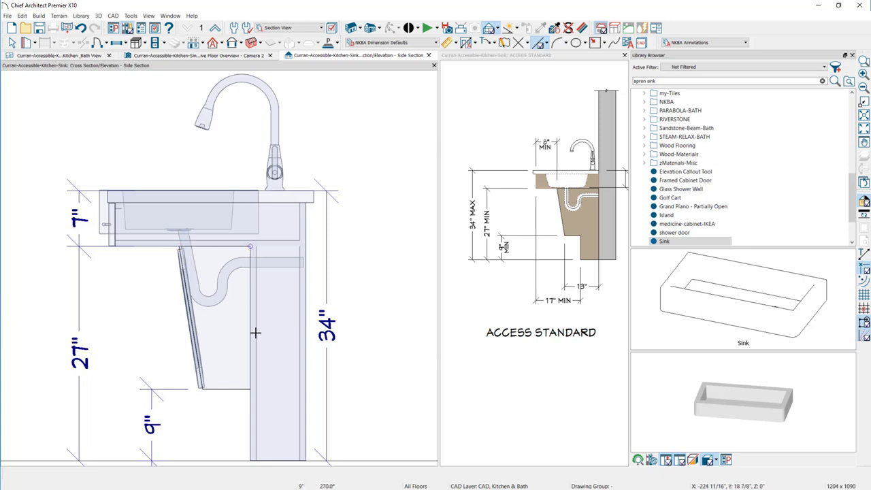
double_click(247, 390)
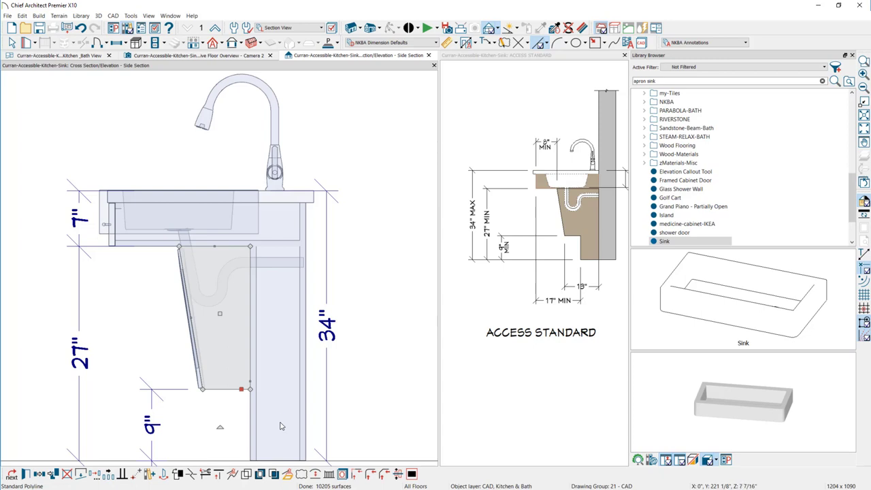
Convert the knee-space outline into a polyline solid and edit its thickness value.
click(288, 475)
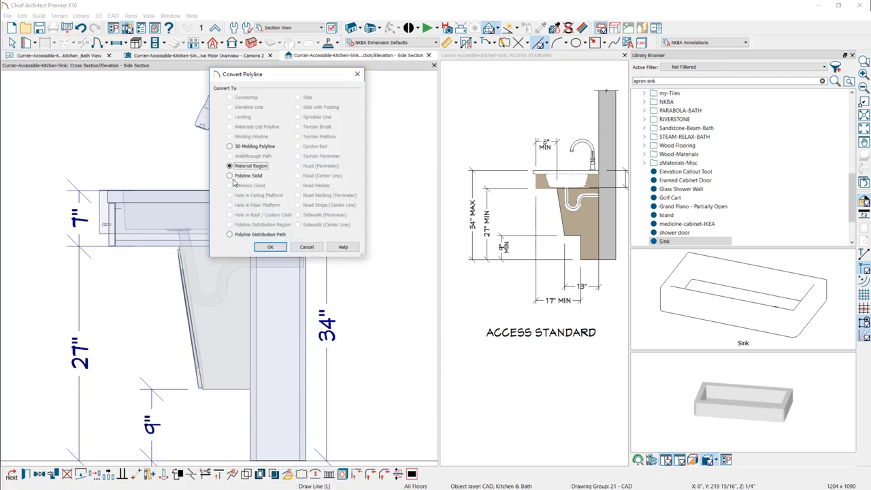
click(260, 175)
click(271, 247)
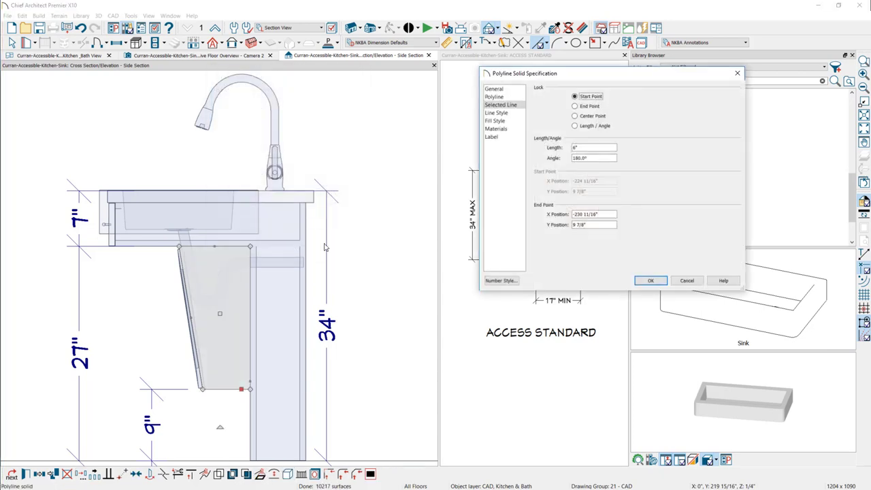
click(496, 90)
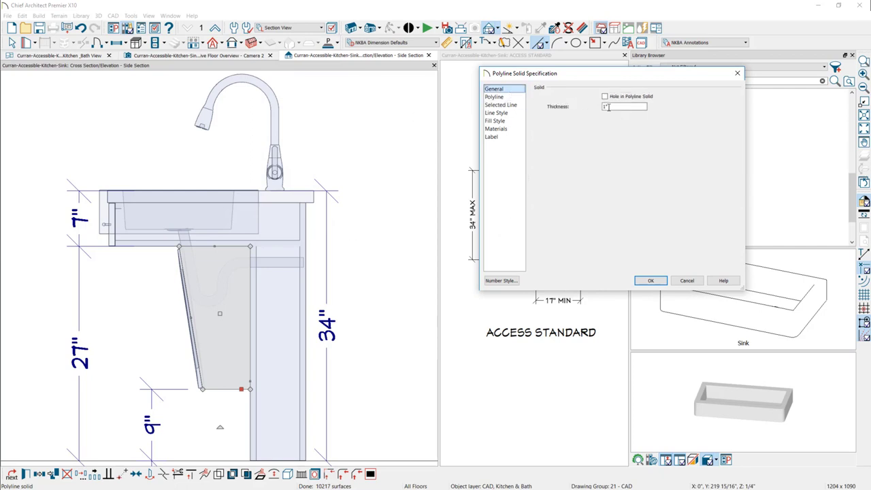
drag(619, 108, 597, 109)
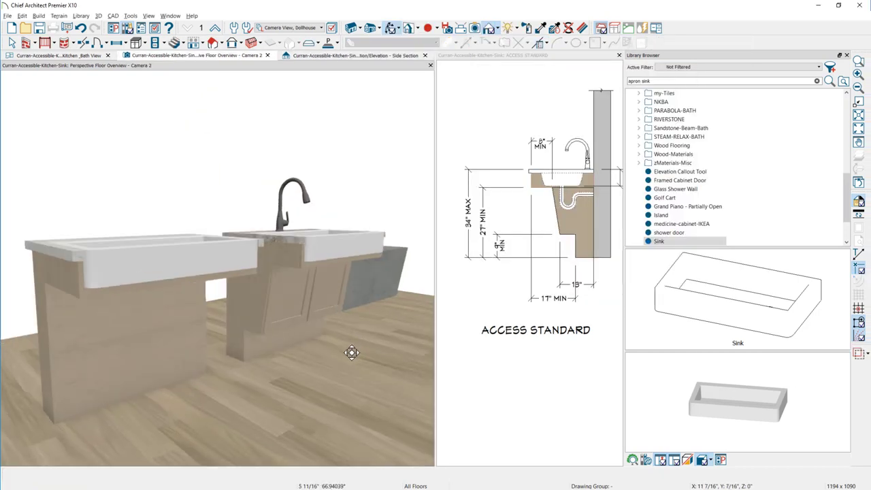
drag(350, 352, 250, 340)
Close the ACCESS STANDARD view and paint the grey knee-panel block Alder-Mocca.
click(619, 55)
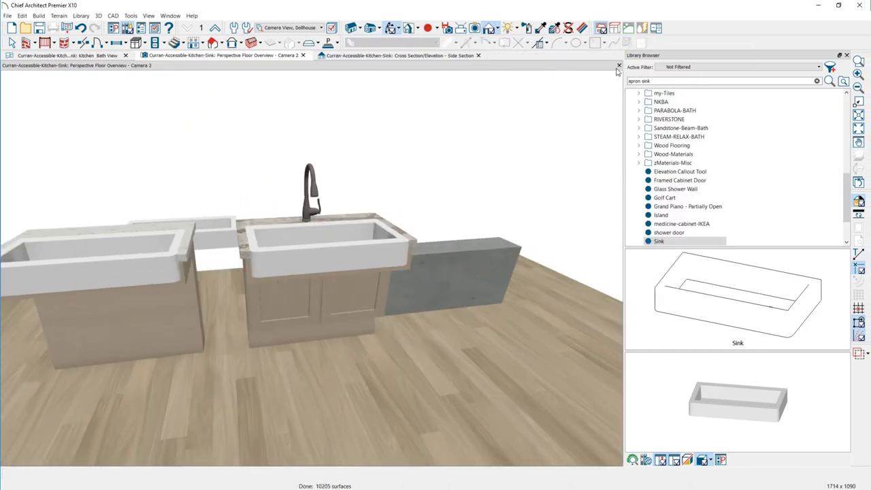
drag(457, 305, 425, 296)
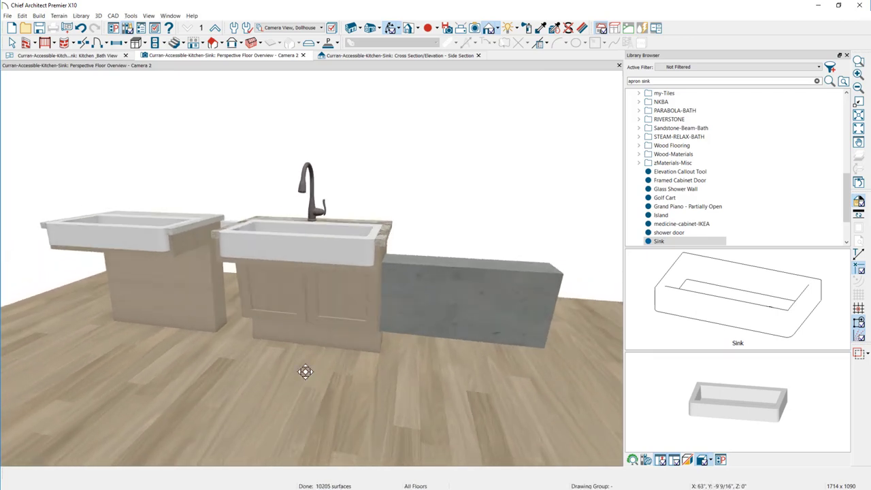
click(538, 43)
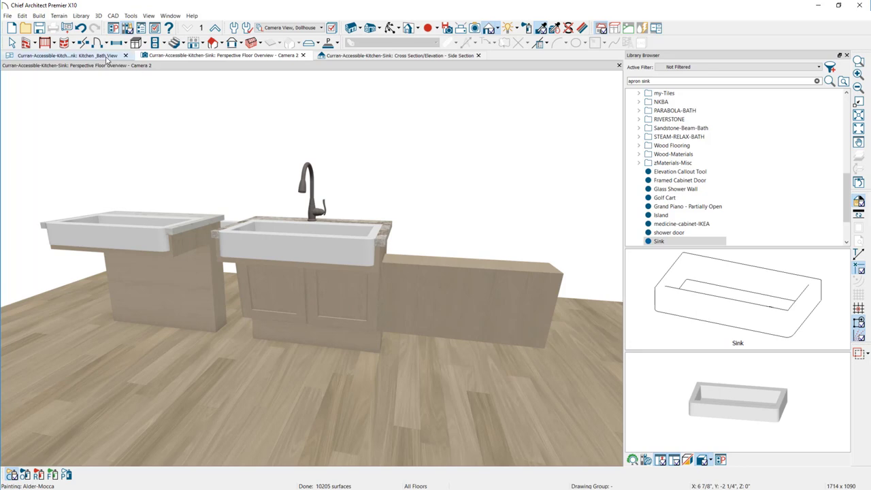
Move the grey panel solid onto the right sink cabinet, change its draw order, and start a cross section.
click(68, 56)
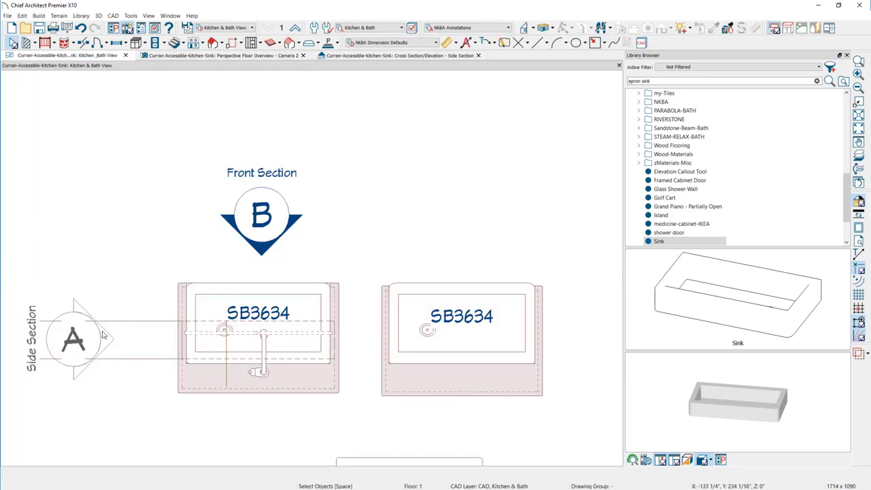
click(147, 327)
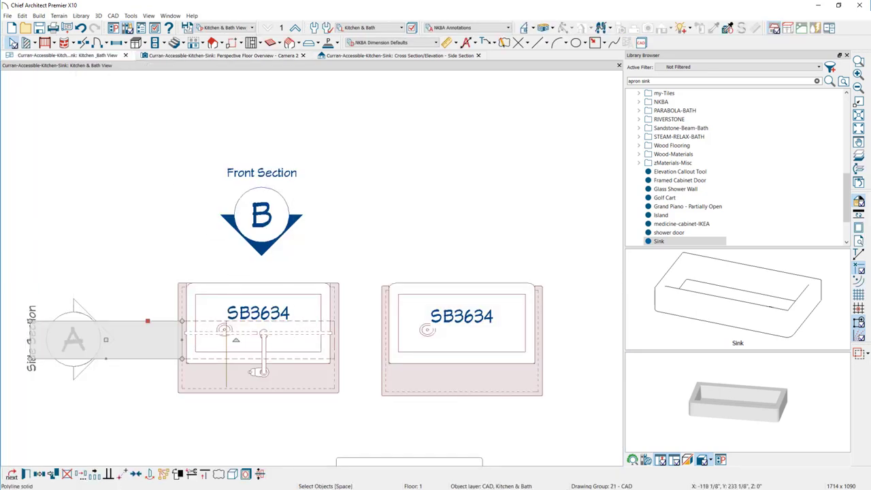
drag(105, 339, 458, 342)
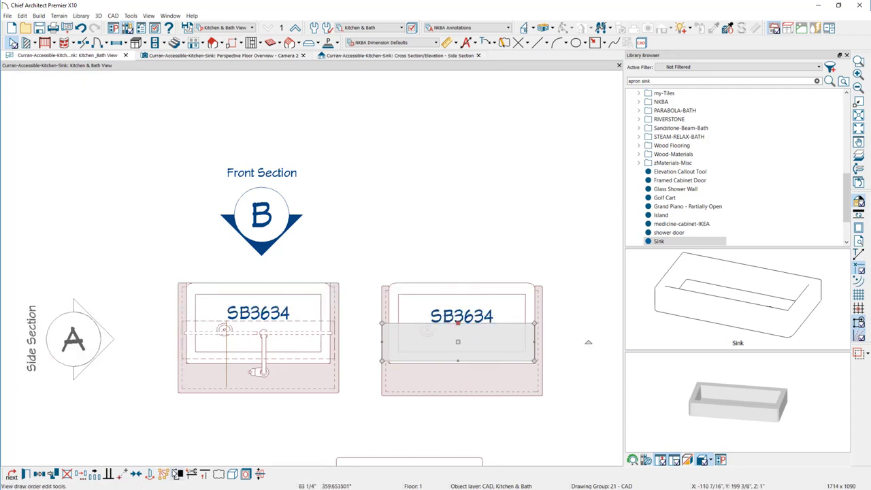
click(143, 474)
click(373, 388)
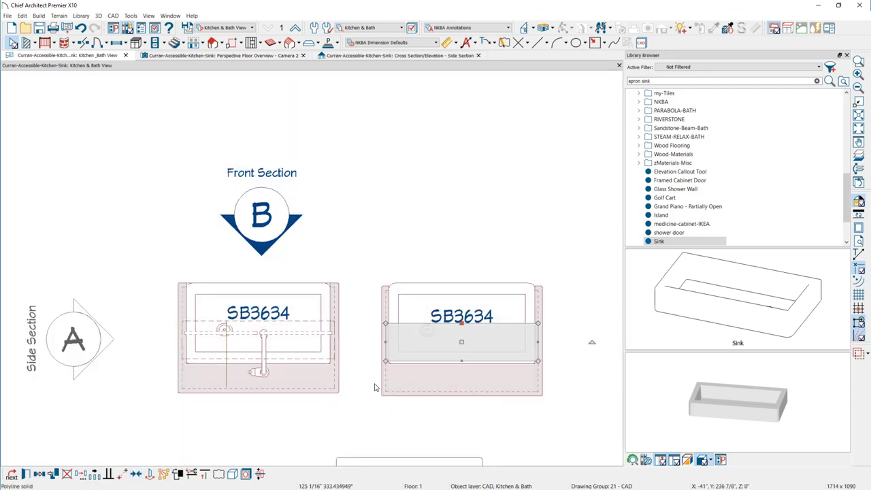
click(527, 27)
Create Cross Section 1 through the right sink, nudge the angled panel, then view Camera 2.
drag(360, 310, 565, 313)
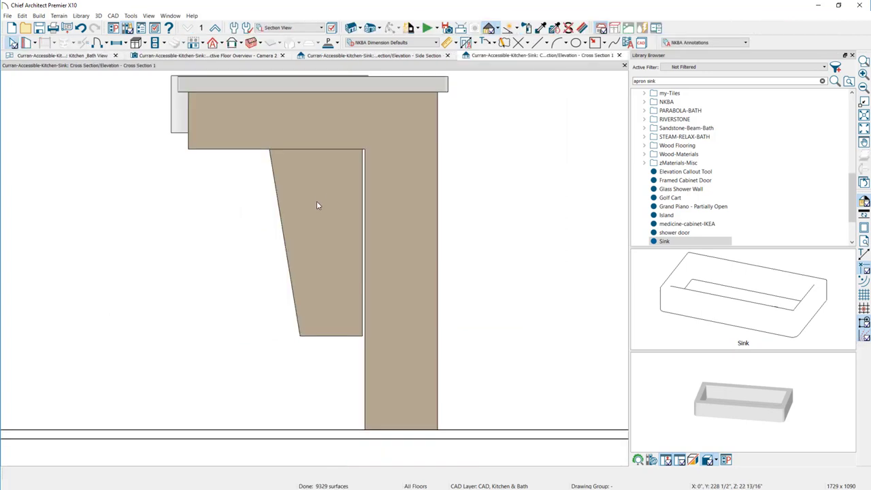
click(327, 215)
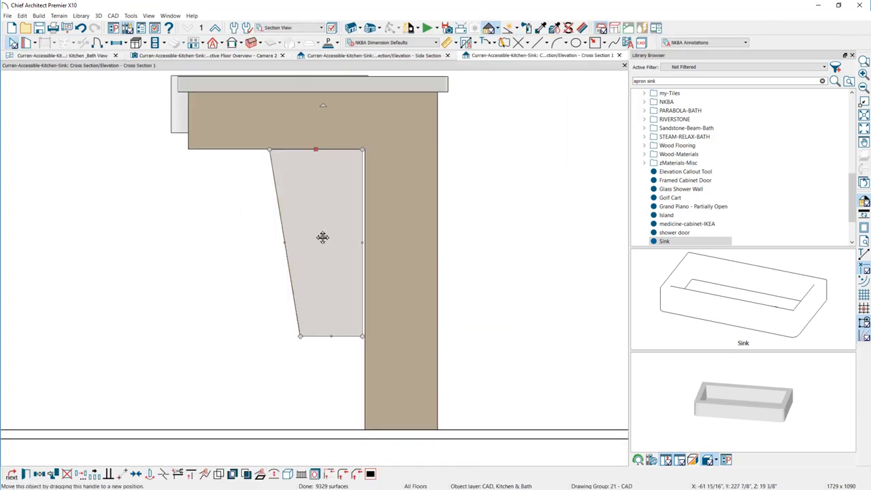
drag(324, 238, 323, 238)
scroll(332, 219, up, 3)
scroll(331, 219, down, 3)
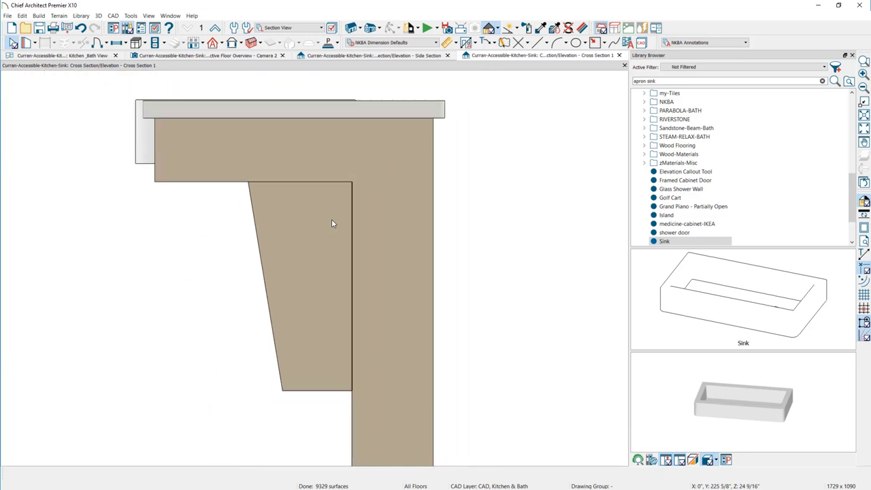
scroll(332, 219, down, 1)
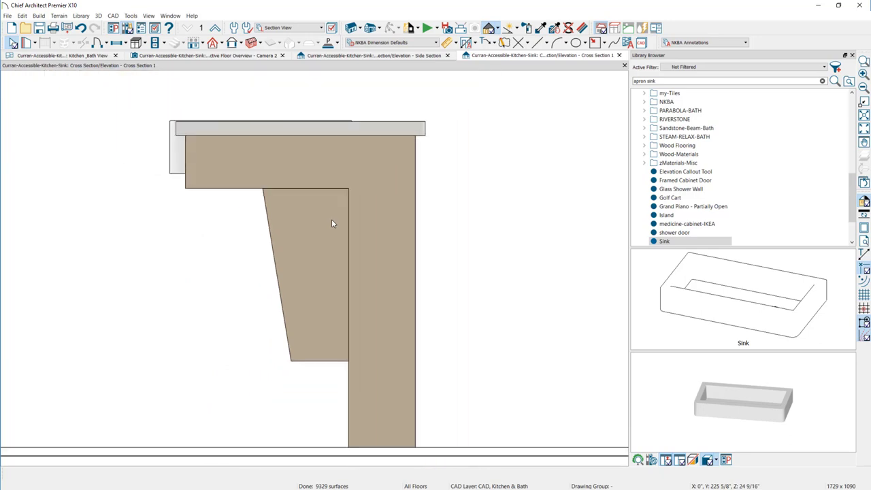
click(268, 58)
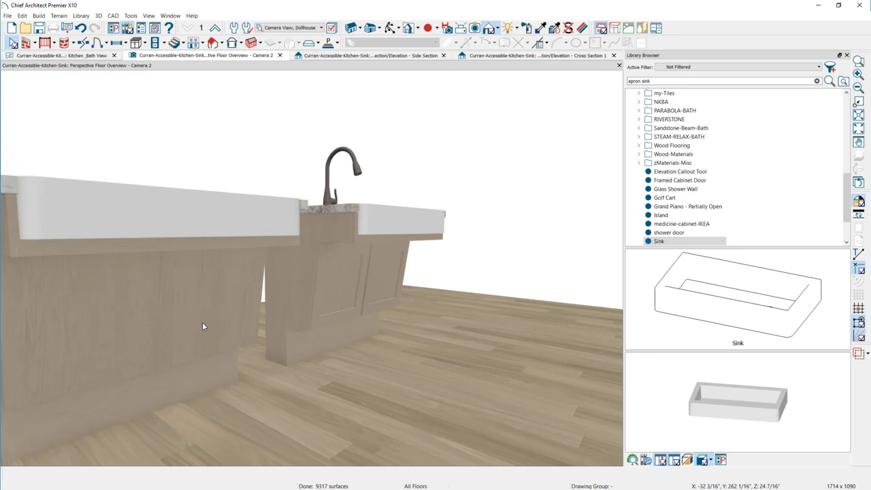
Search the library for 'framed door' and pick the first Framed Door.
click(61, 55)
drag(659, 81, 599, 83)
text(framed)
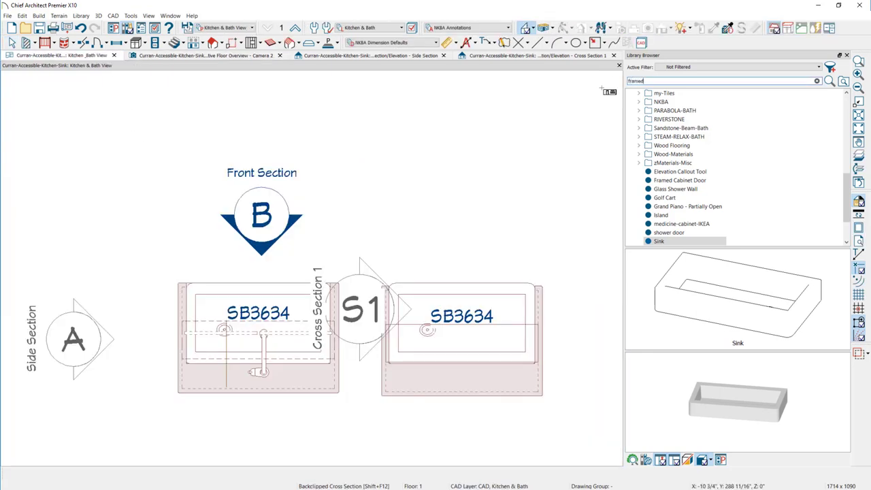
text( door)
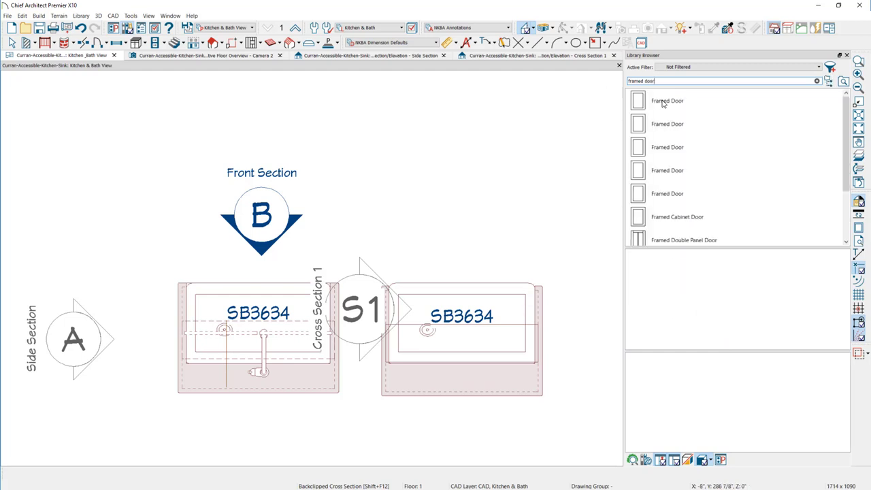
click(662, 103)
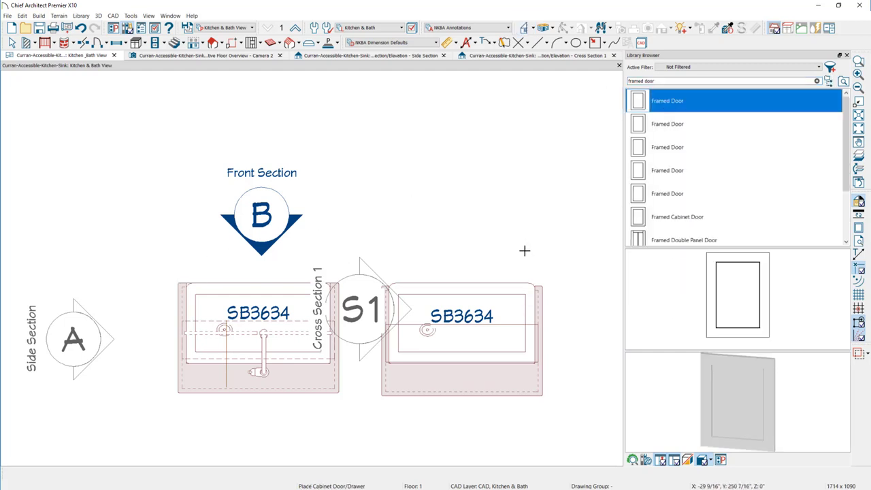
Place the Framed Door on the right sink cabinet as a fixture and suppress its label.
click(493, 327)
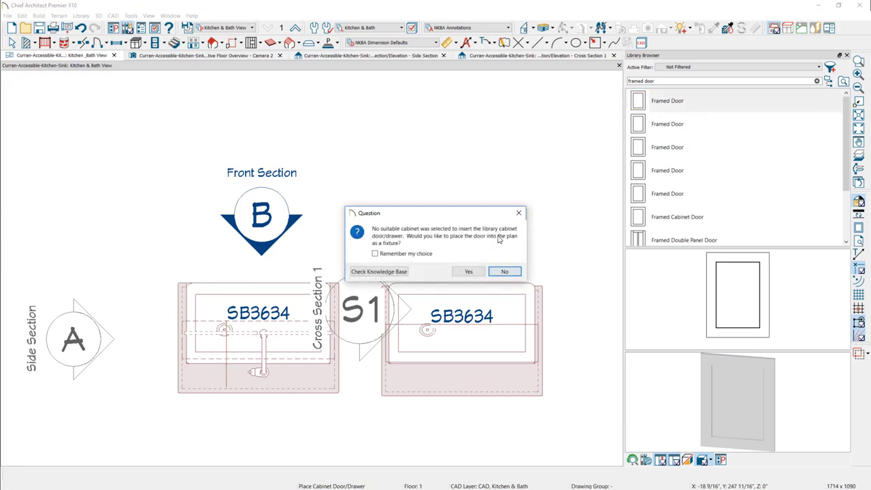
drag(499, 235, 403, 203)
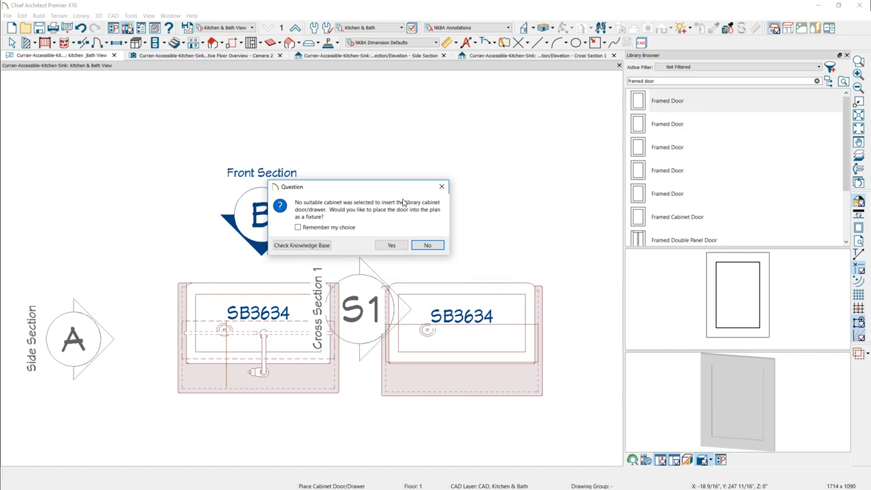
click(392, 247)
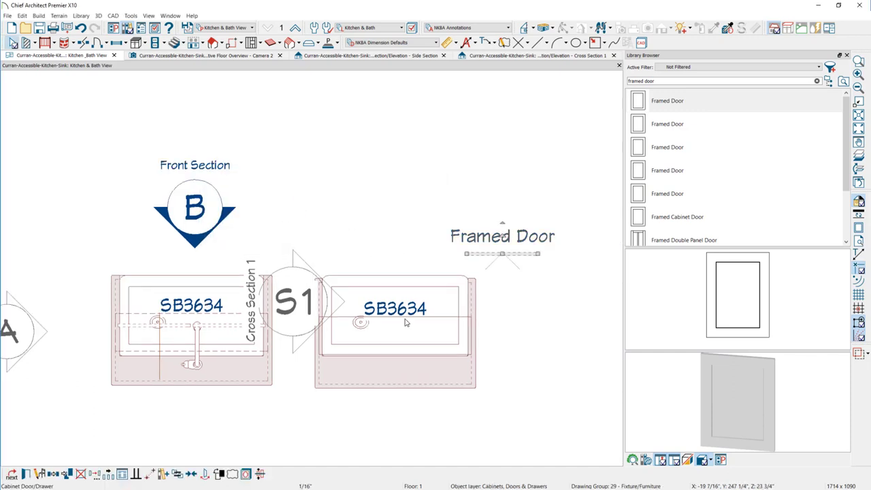
double_click(501, 258)
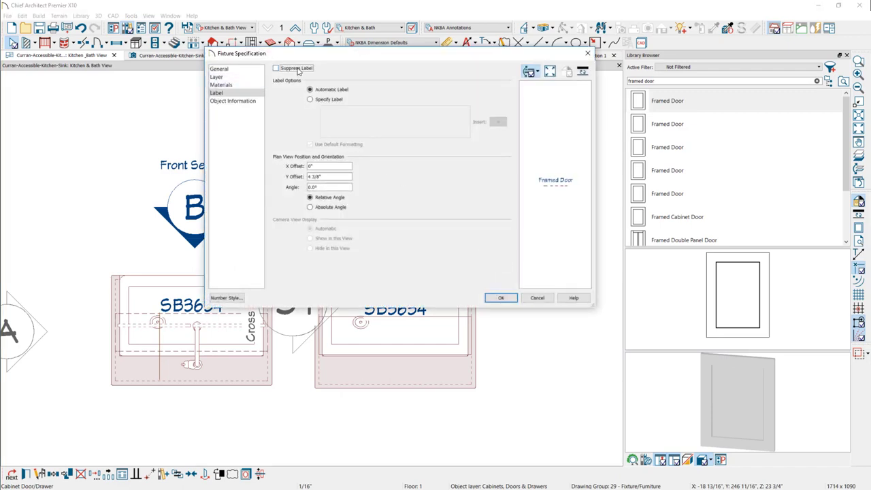
click(297, 70)
In the Front Section, raise the framed door and resize it into a square.
click(501, 298)
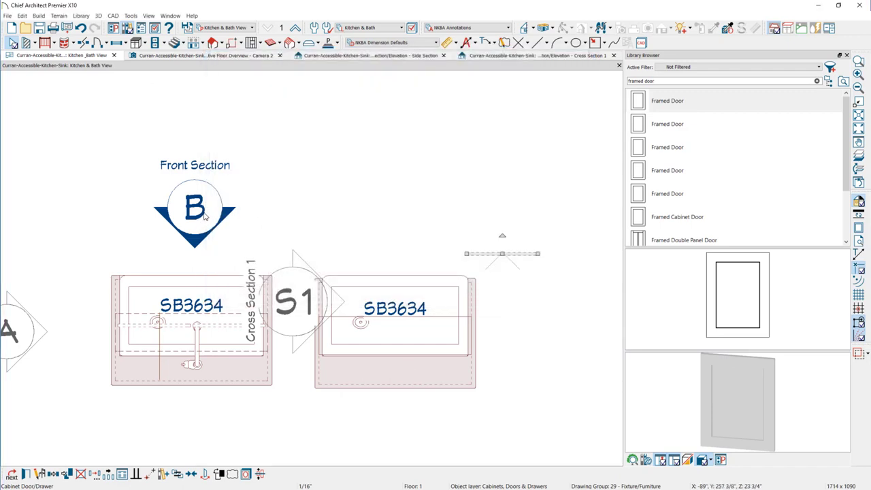
click(203, 216)
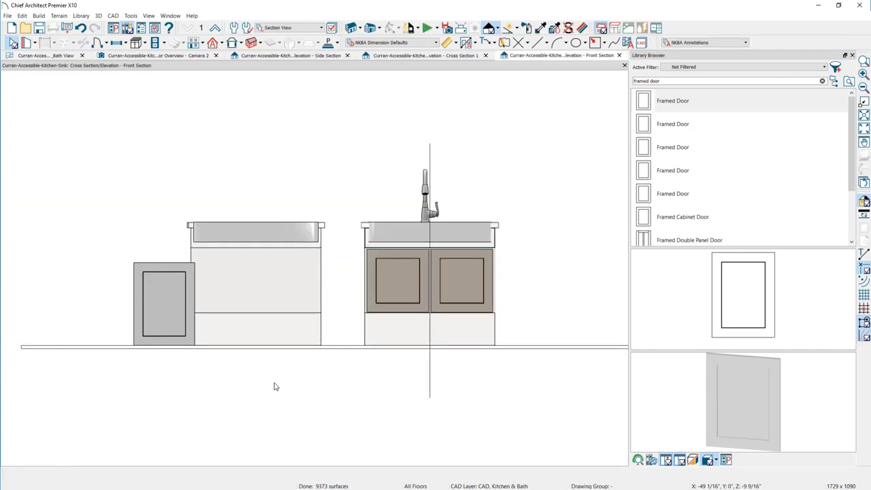
click(165, 312)
mouse_move(163, 303)
mouse_down()
mouse_move(163, 289)
mouse_move(167, 311)
mouse_up()
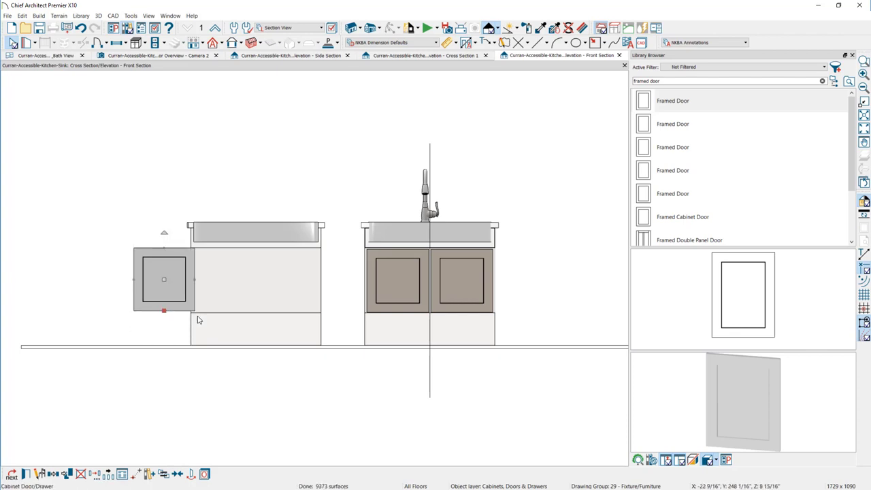
click(436, 388)
Draw a vertical CAD line through the left cabinet.
click(431, 392)
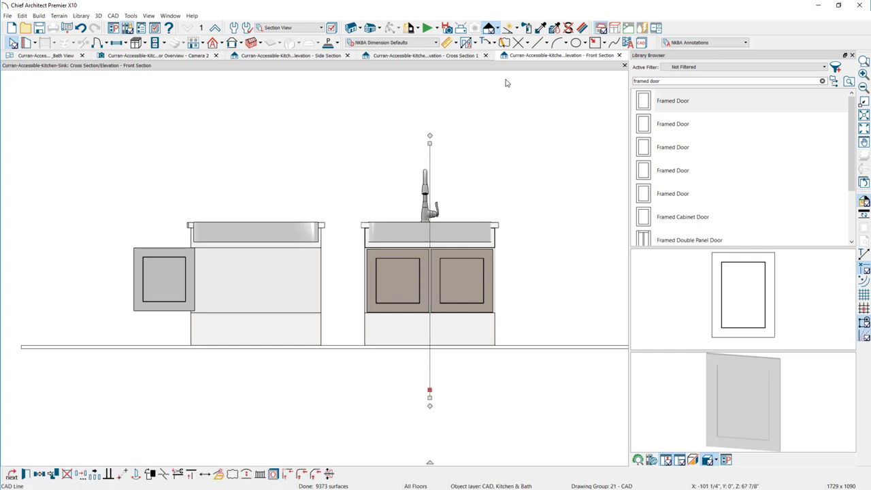
click(542, 43)
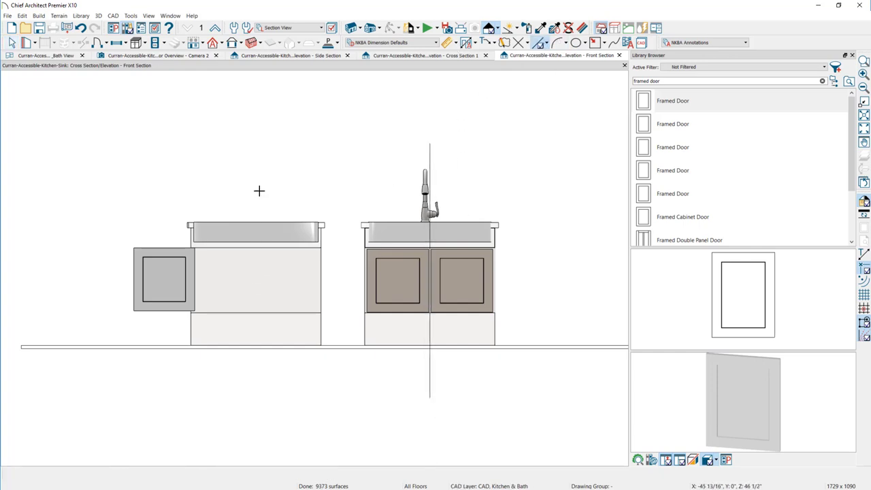
drag(263, 181, 255, 403)
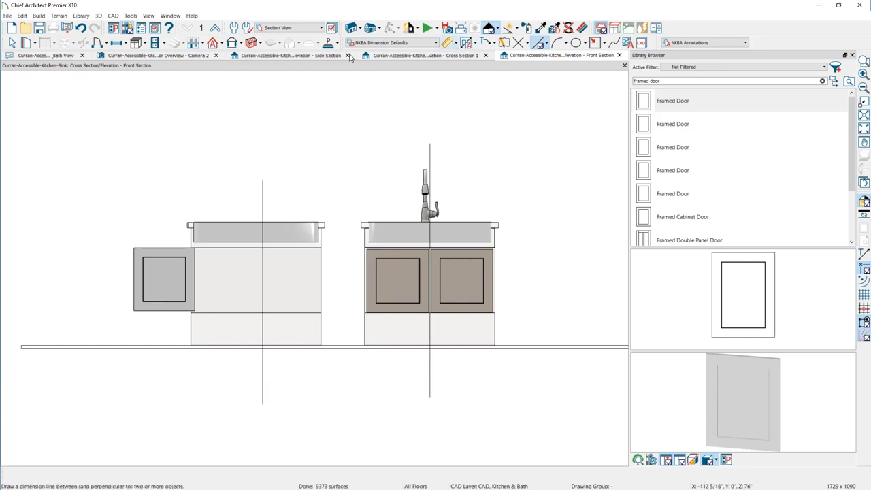
Dimension the 36" left cabinet and set the line's distance to 18" to centre it.
click(446, 42)
click(470, 60)
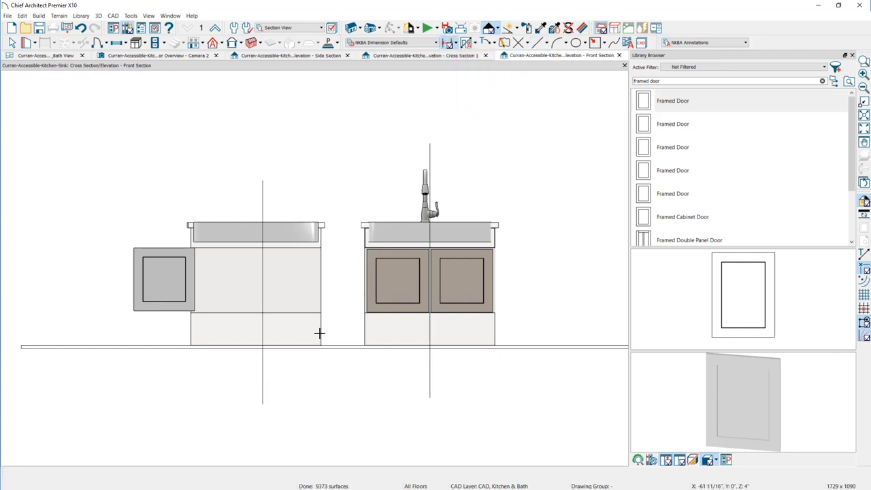
drag(323, 333, 237, 392)
drag(213, 362, 263, 368)
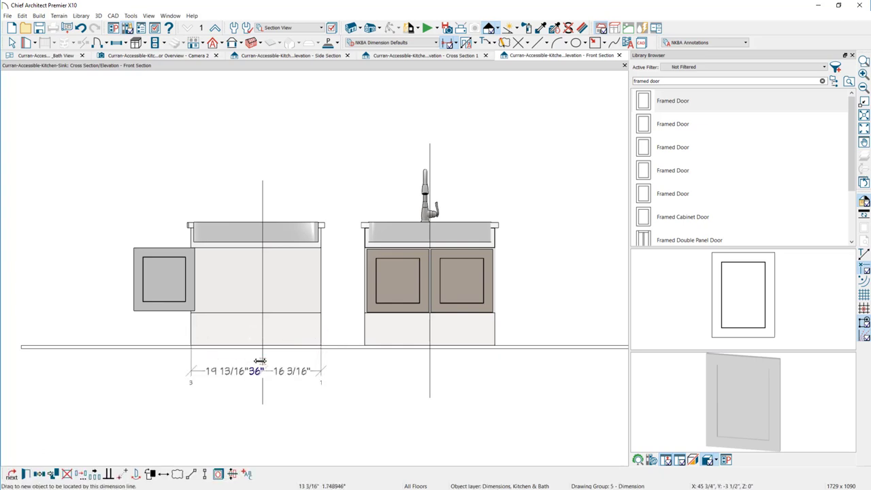
click(301, 376)
text(1)
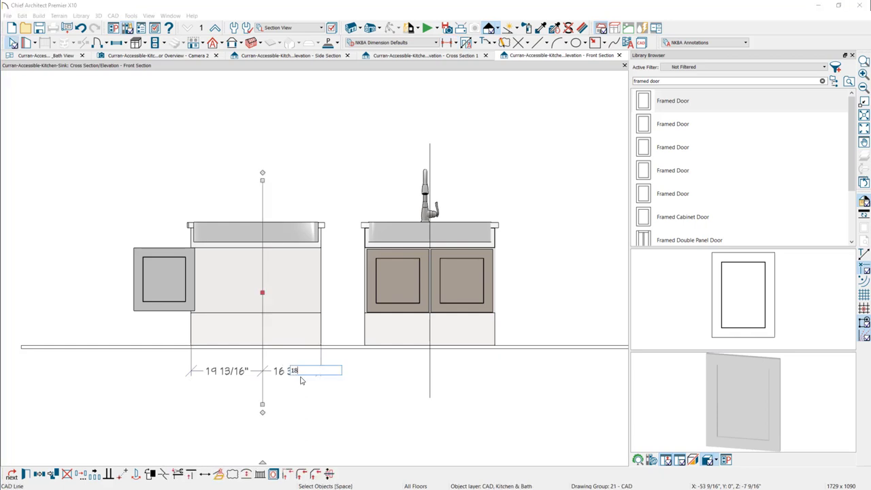
text(8)
key(Return)
scroll(122, 258, up, 2)
Move the square framed door into the left 18" half of the left sink cabinet.
click(198, 289)
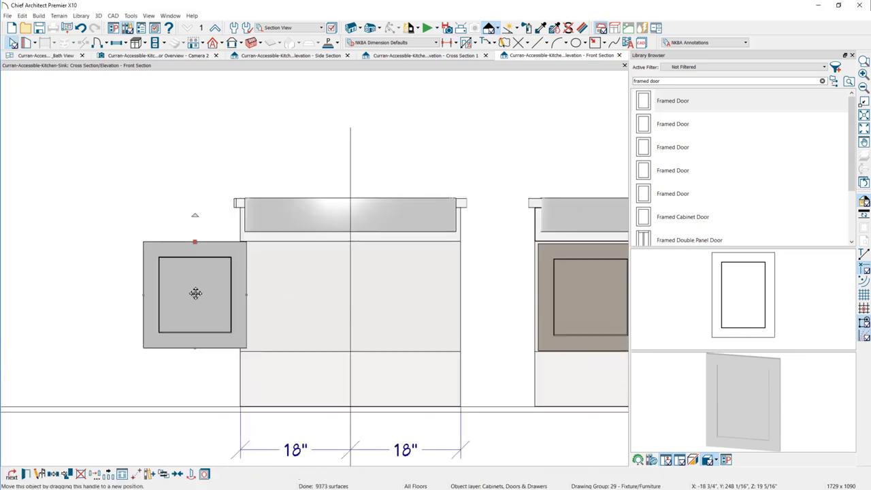
drag(196, 293, 278, 307)
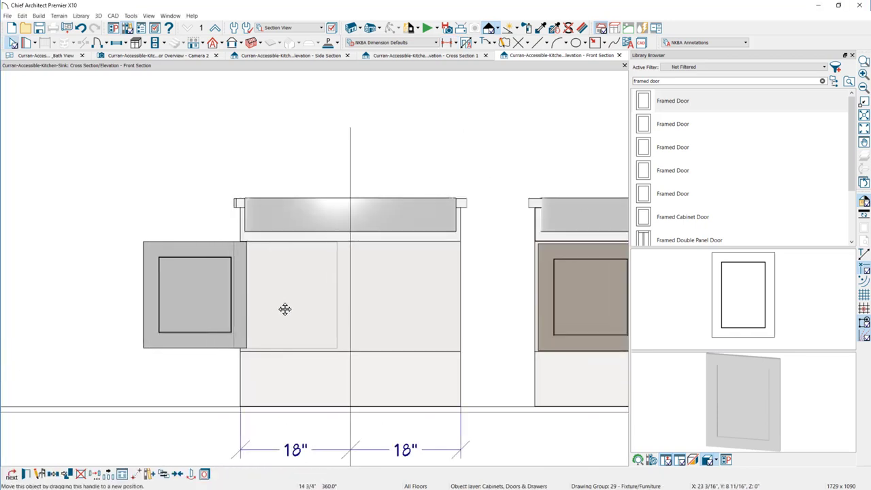
drag(286, 310, 297, 311)
key(Escape)
scroll(377, 302, up, 1)
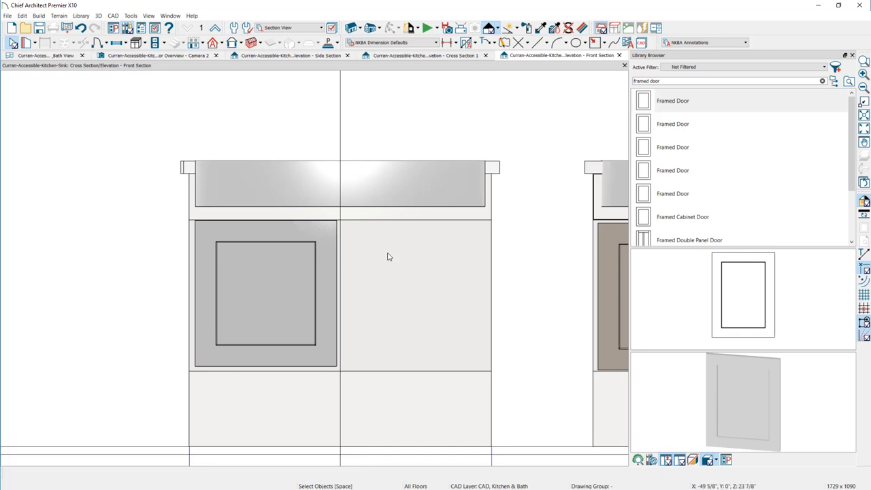
In Cross Section 1, push the framed door against the sloped panel and tilt it to match.
click(456, 57)
click(103, 285)
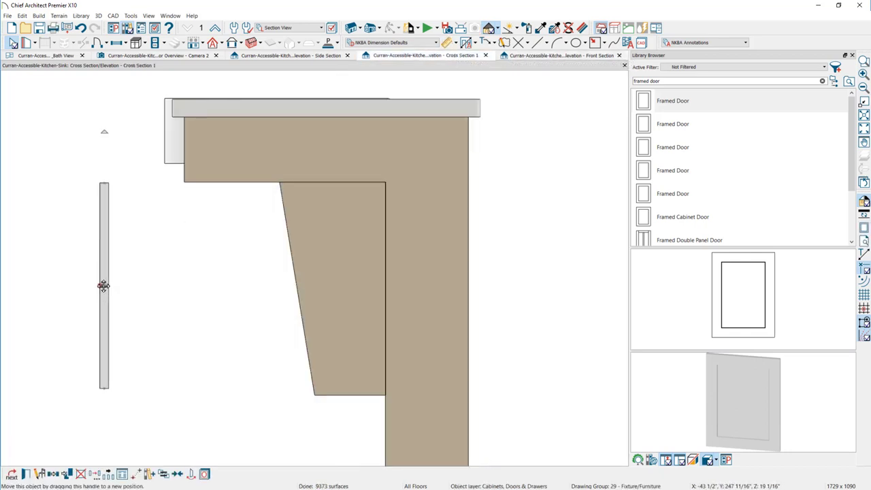
drag(102, 285, 268, 292)
drag(264, 130, 243, 134)
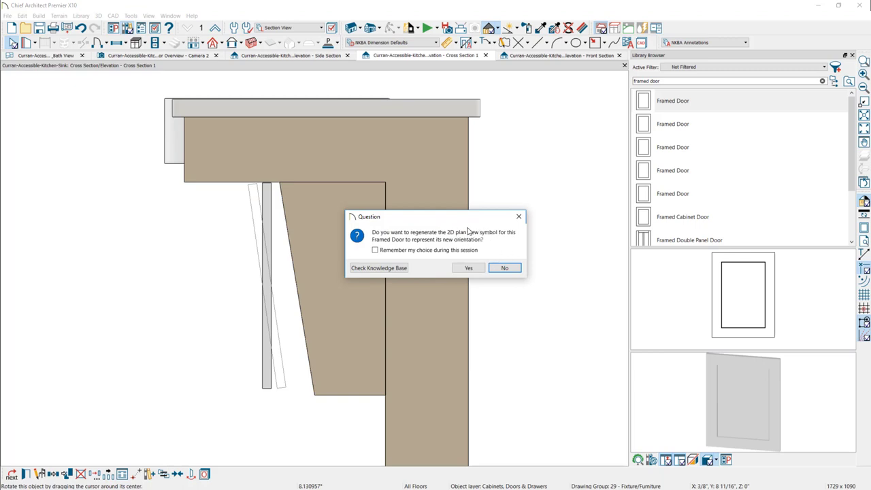
click(504, 267)
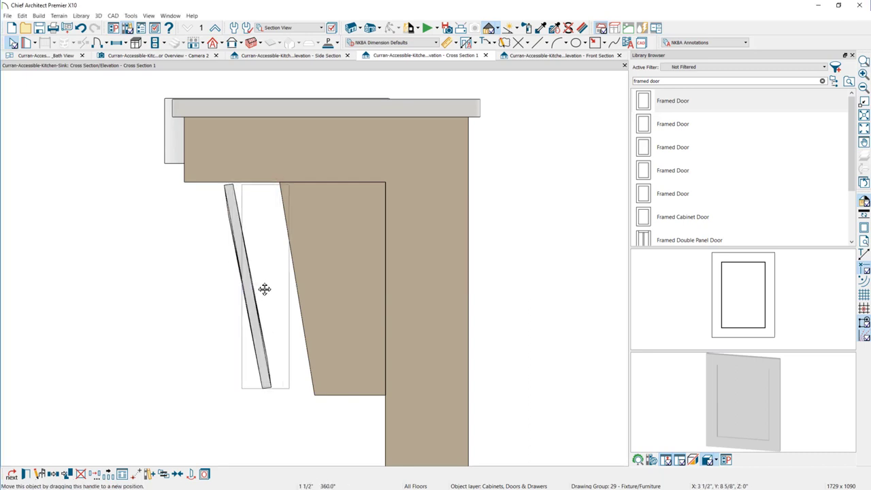
drag(264, 290, 290, 286)
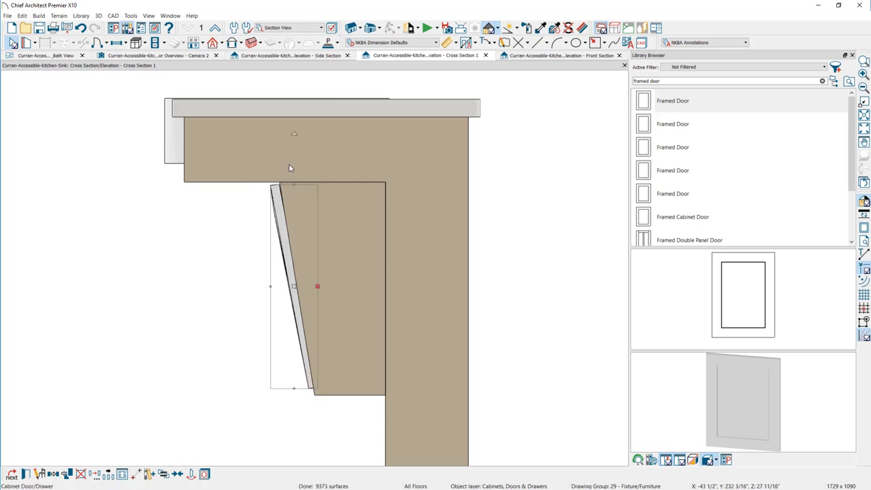
drag(293, 133, 297, 132)
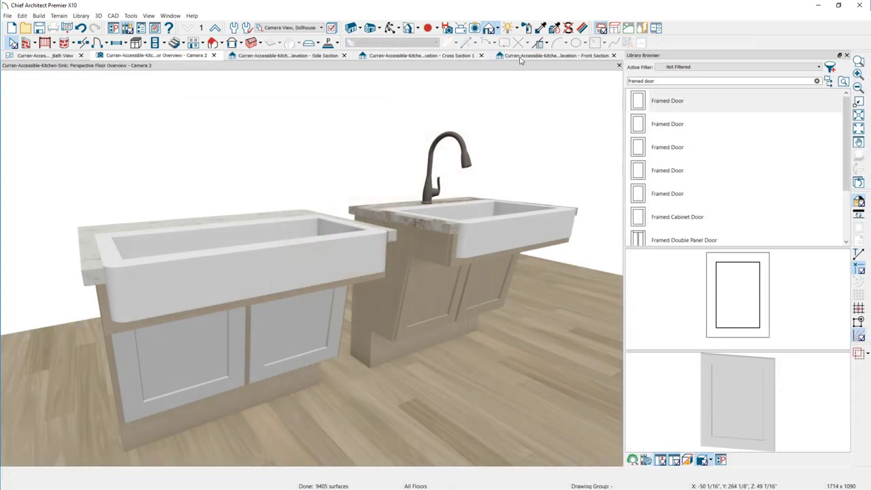
Sample Alder-Mocca from the cabinet and paint both white lower doors with it.
click(540, 28)
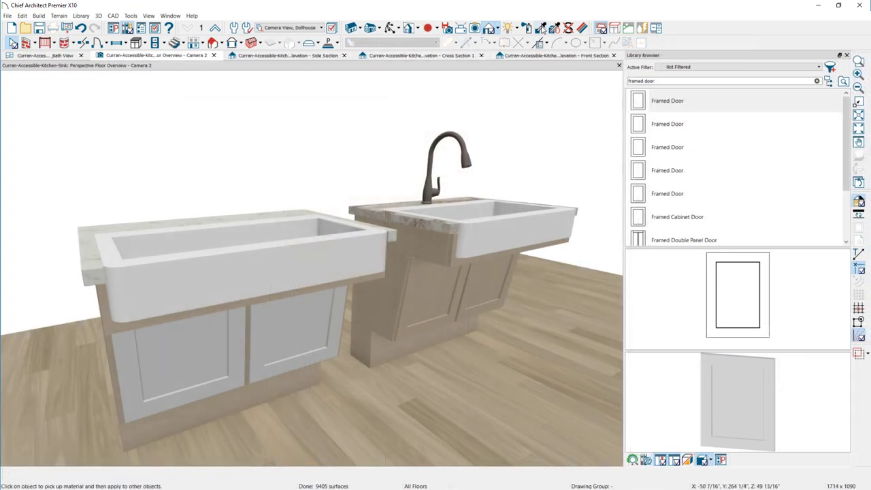
click(426, 274)
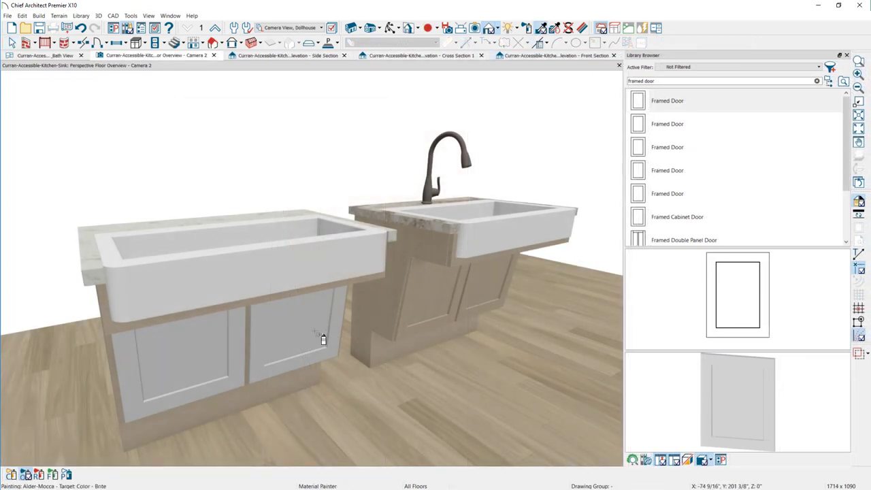
click(323, 338)
click(178, 367)
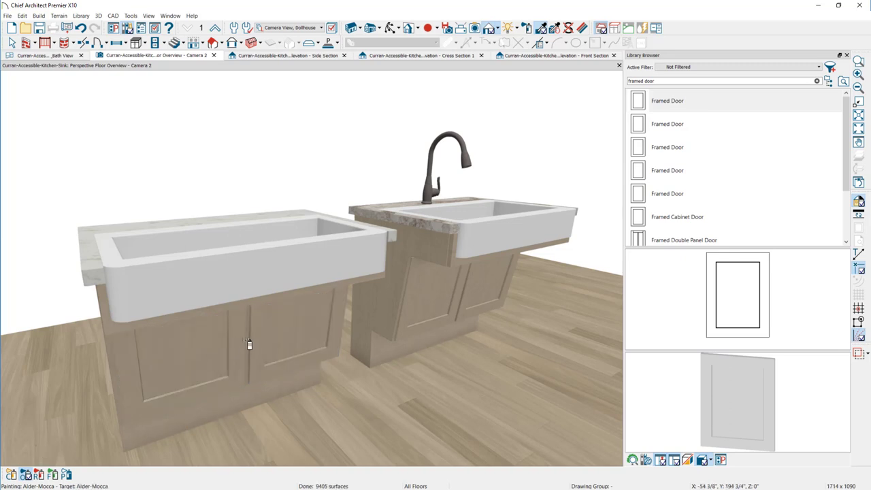
key(space)
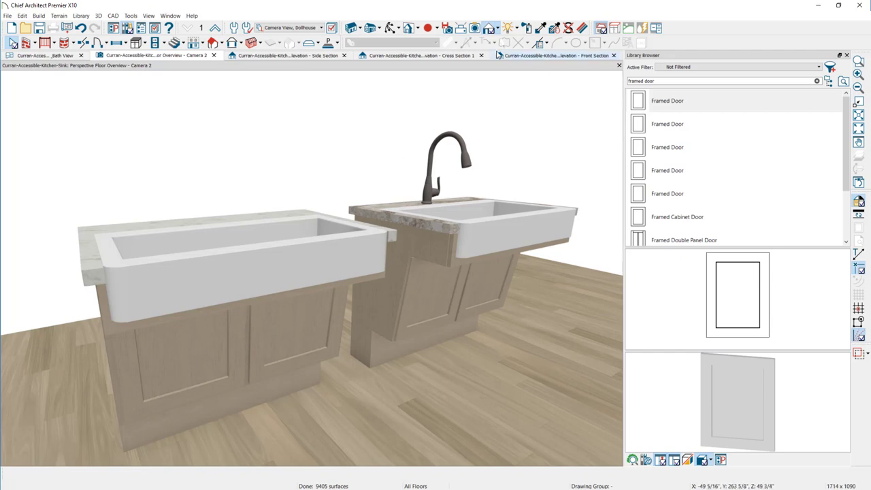
Switch the 3D view to Glass House rendering and orbit to a frontal view of both sinks.
click(497, 29)
click(512, 62)
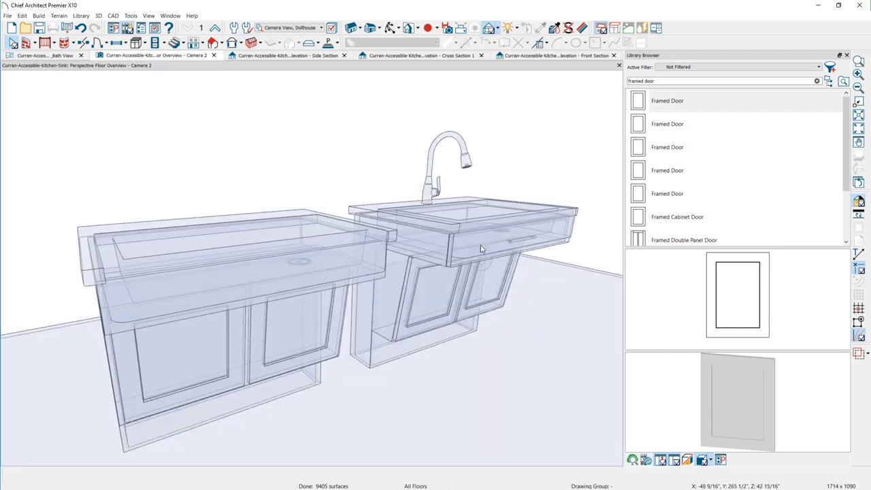
middle_drag(460, 311, 335, 294)
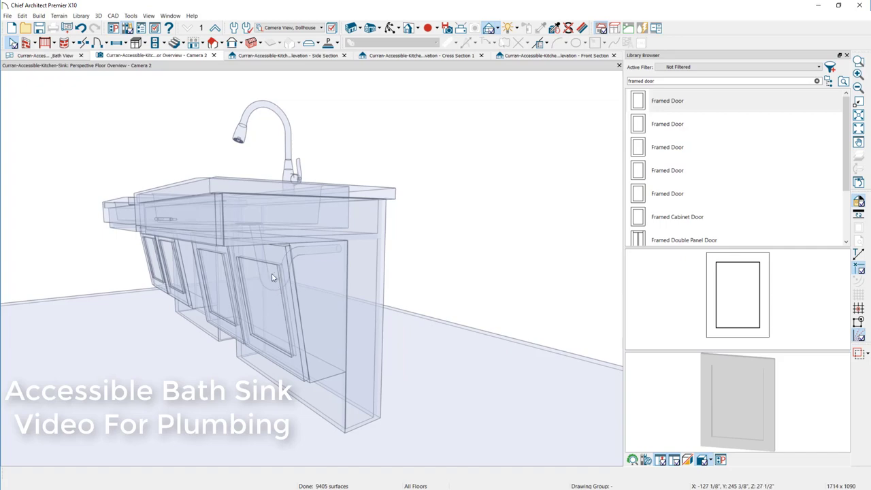
middle_drag(267, 281, 344, 306)
middle_drag(214, 384, 331, 311)
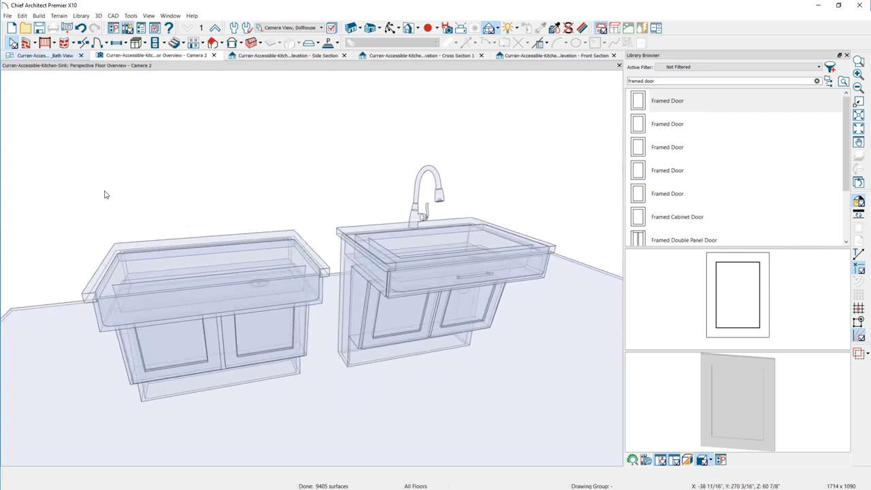
In the Kitchen & Bath plan, copy the left sink's faucet onto the right SB3634 sink cabinet.
key(ctrl+Tab)
click(196, 376)
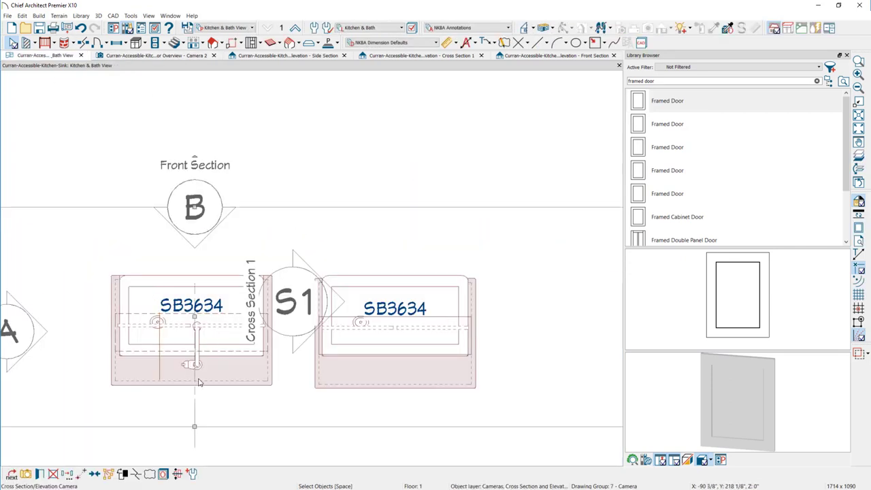
click(199, 383)
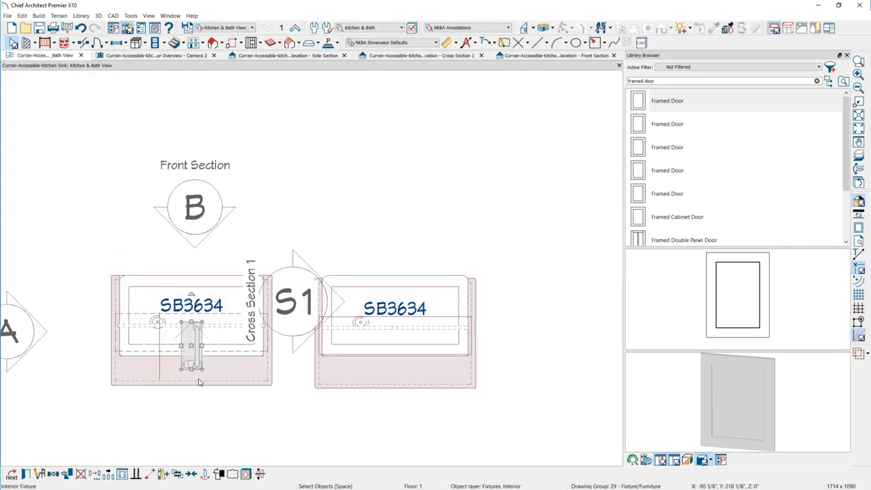
click(53, 473)
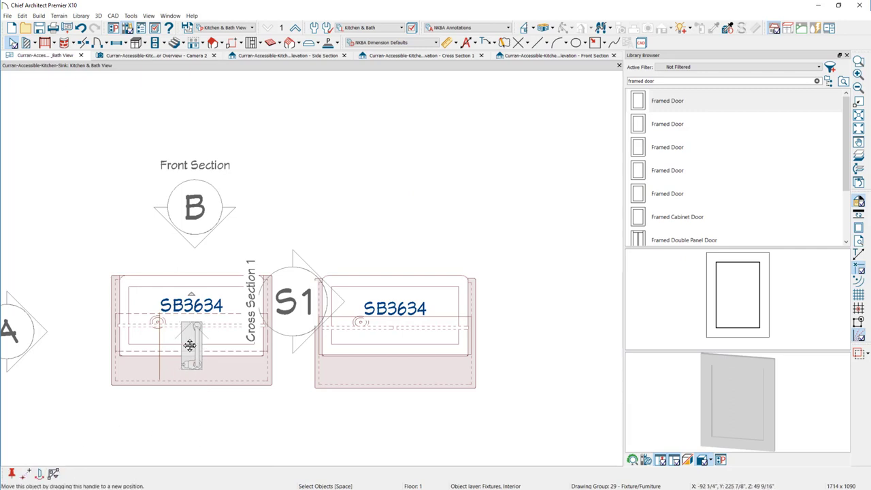
drag(192, 345, 395, 342)
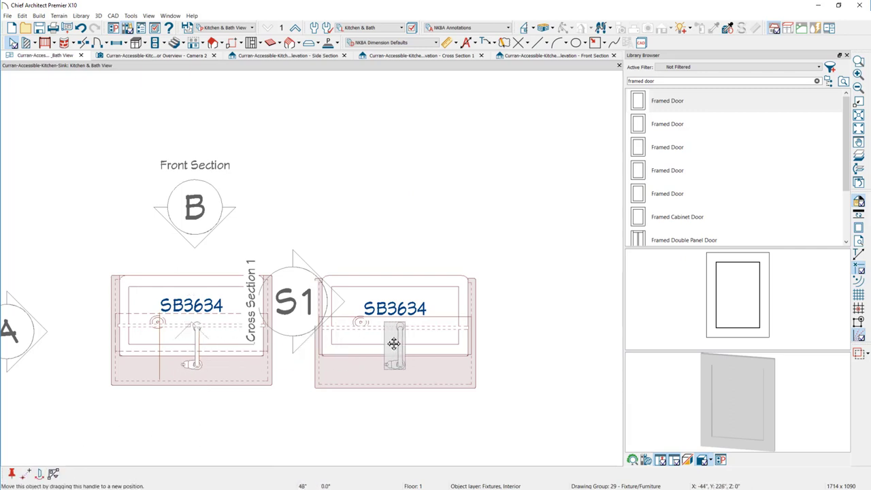
Check the copied faucet from a lower angle in Camera 2, then return to the plan.
click(188, 56)
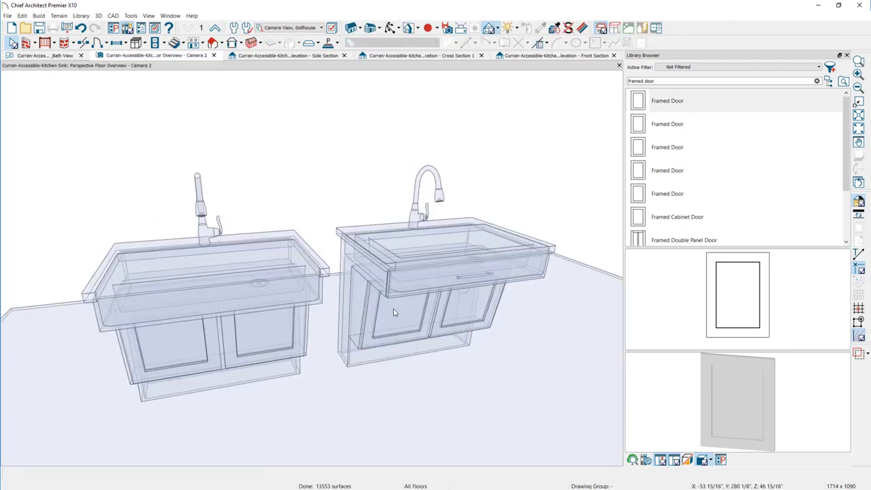
middle_drag(275, 389, 360, 306)
click(60, 55)
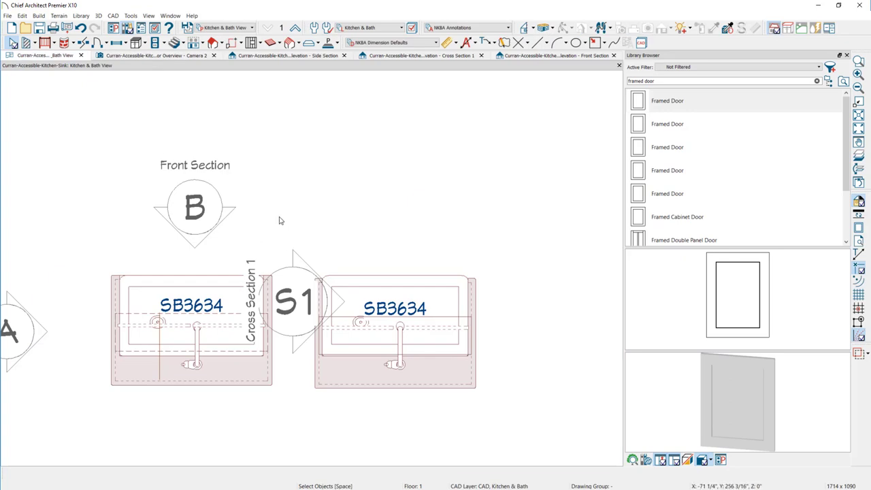
Combine the right sink cabinet and its parts into one architectural block.
mouse_move(288, 199)
mouse_down()
mouse_move(383, 369)
mouse_move(525, 415)
mouse_up()
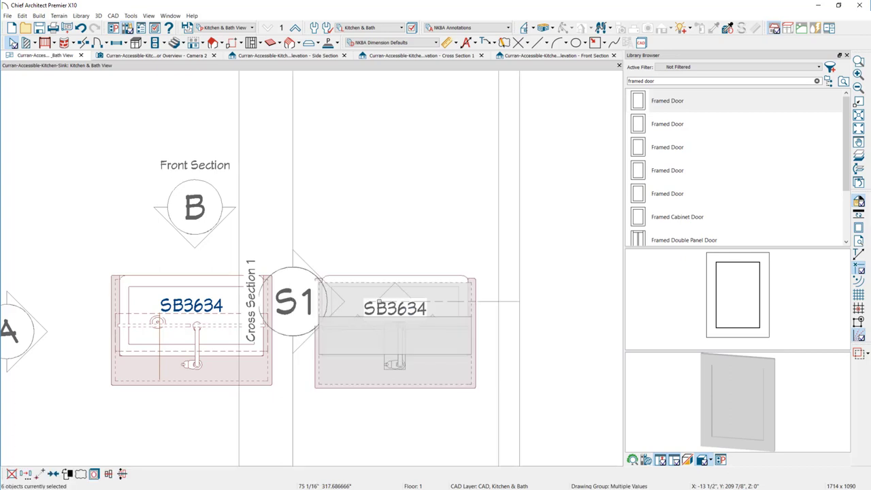
click(248, 386)
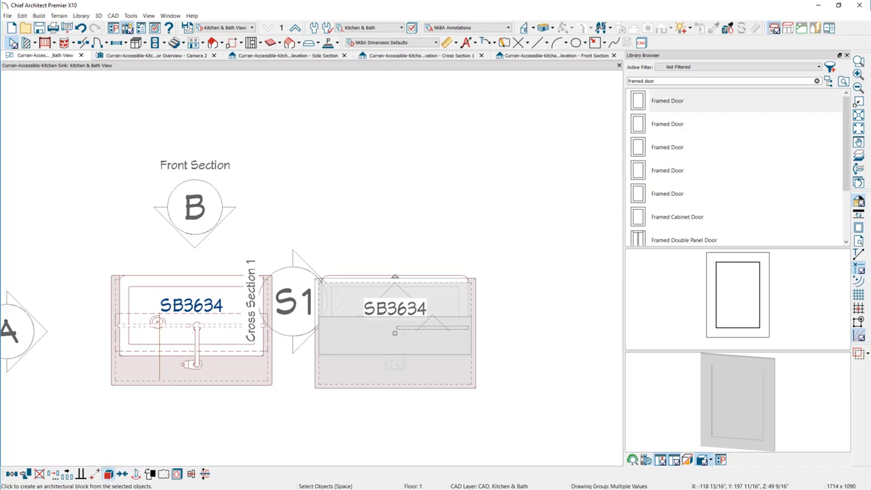
click(107, 475)
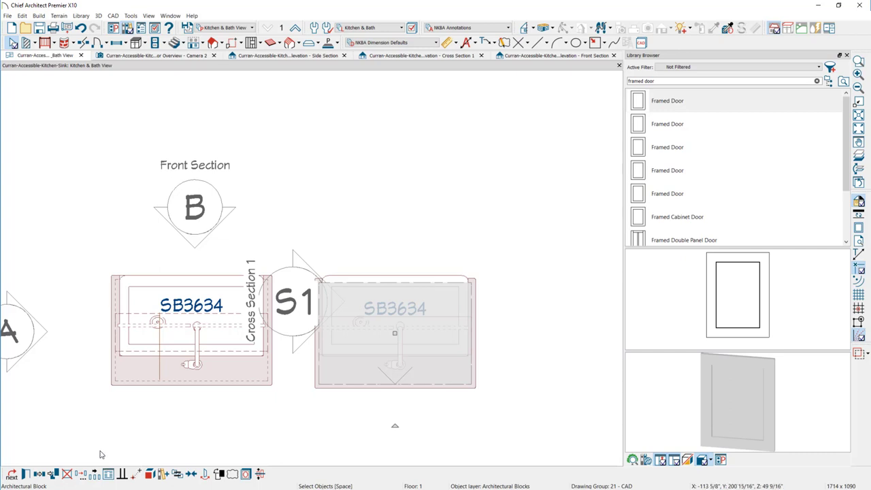
Add the block to the library as 'Accessible Sink Base' and place a third copy.
click(165, 474)
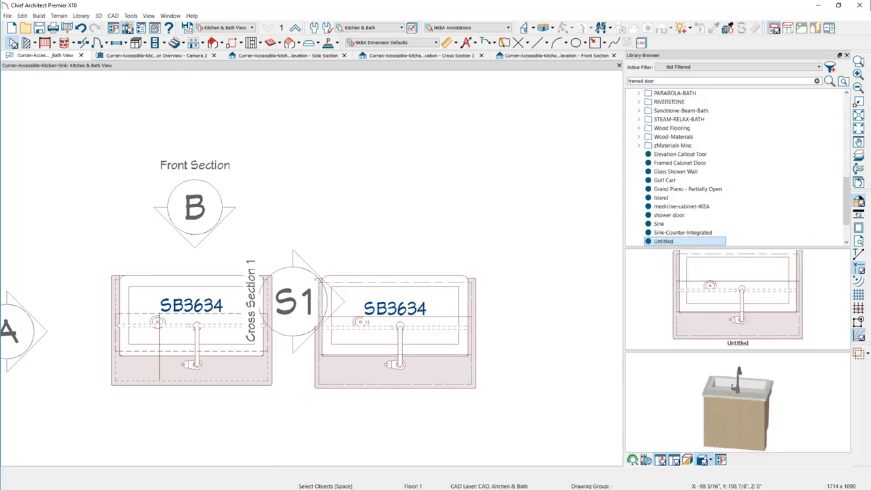
click(677, 242)
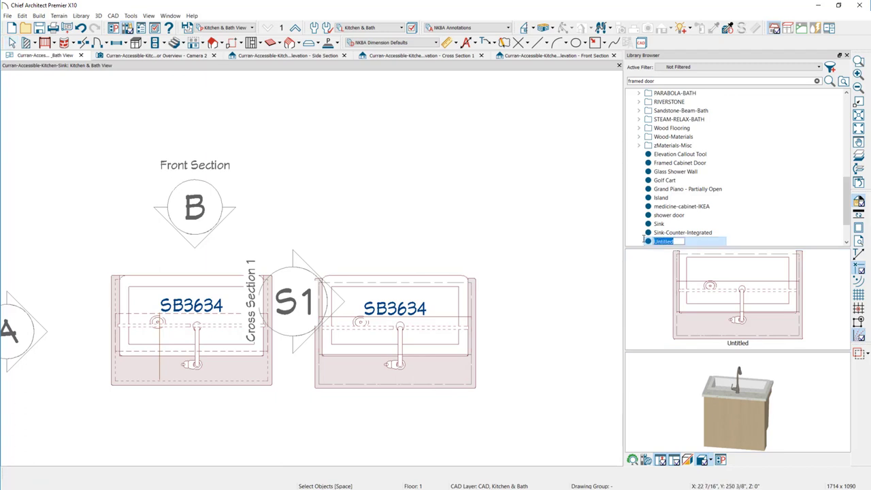
text(Accessible Sink Base)
key(Return)
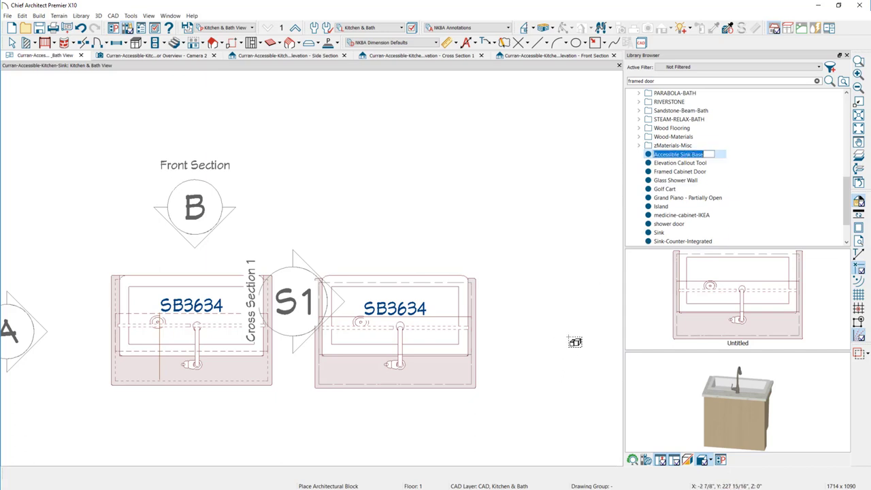
click(500, 427)
click(203, 56)
Switch the 3D view to Standard rendering and orbit to a low frontal view of all three cabinets.
middle_drag(340, 323, 415, 306)
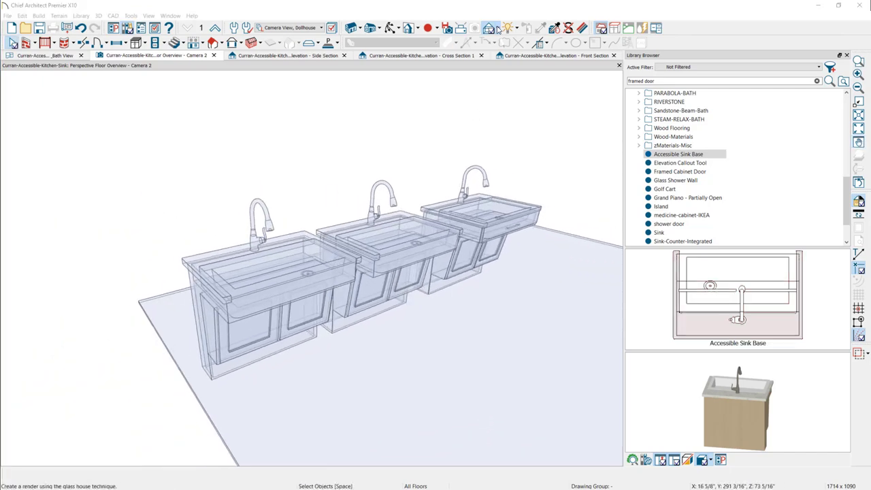
click(496, 29)
click(504, 40)
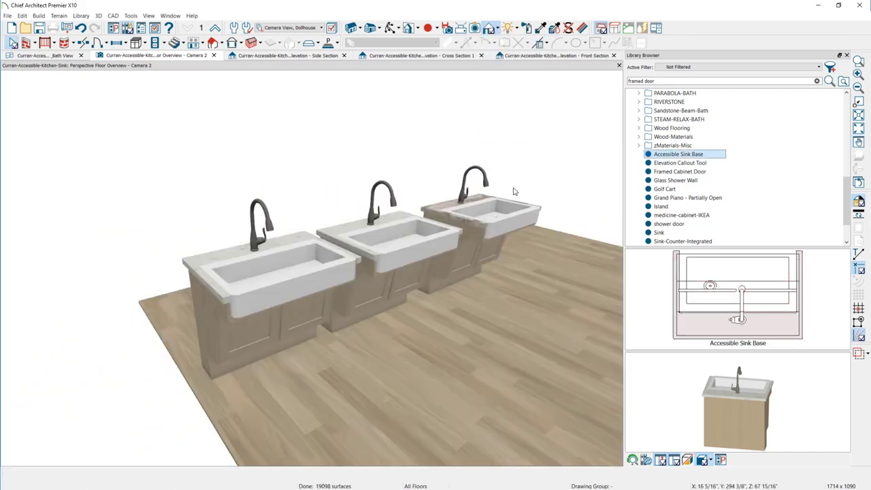
middle_drag(485, 279, 340, 383)
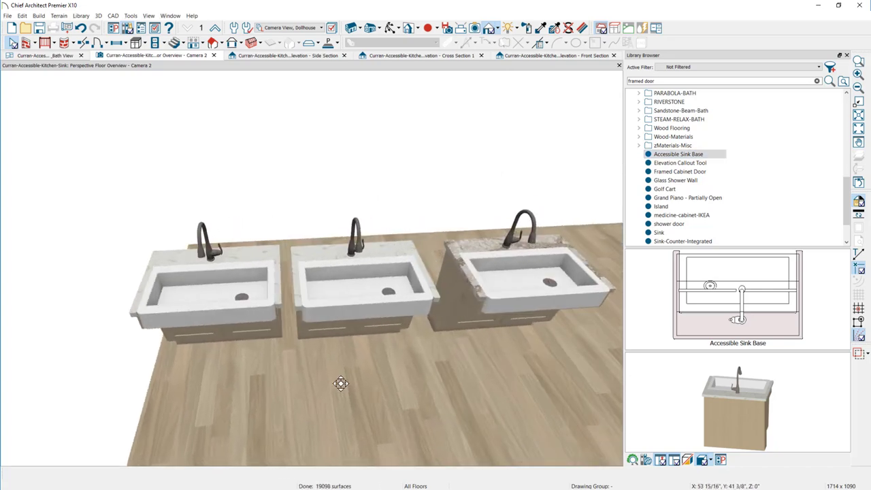
middle_drag(340, 374, 387, 338)
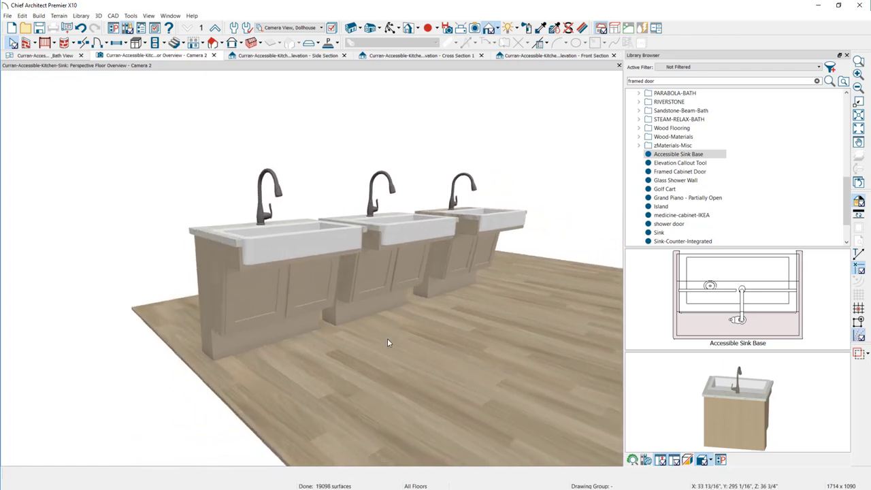